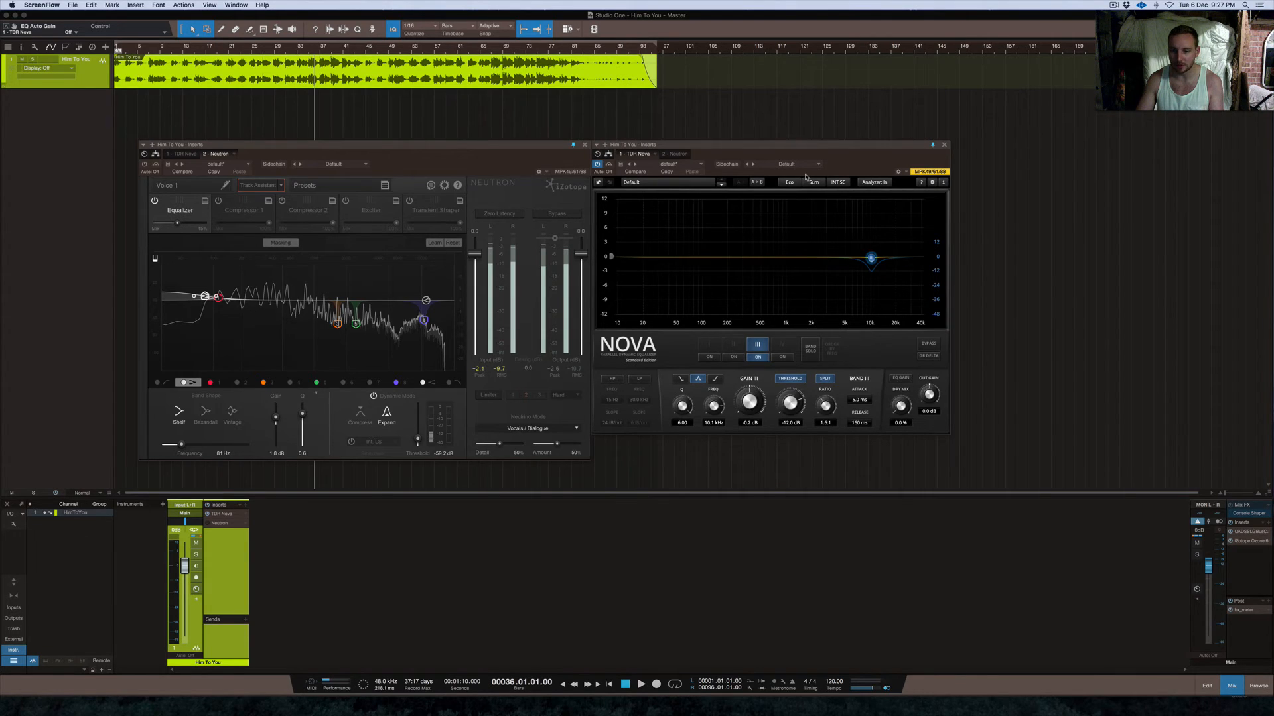
Close the Neutron window and reposition the TDR Nova window in the middle of the arrangement area
{"action": "left_click", "coordinate": [758, 147]}
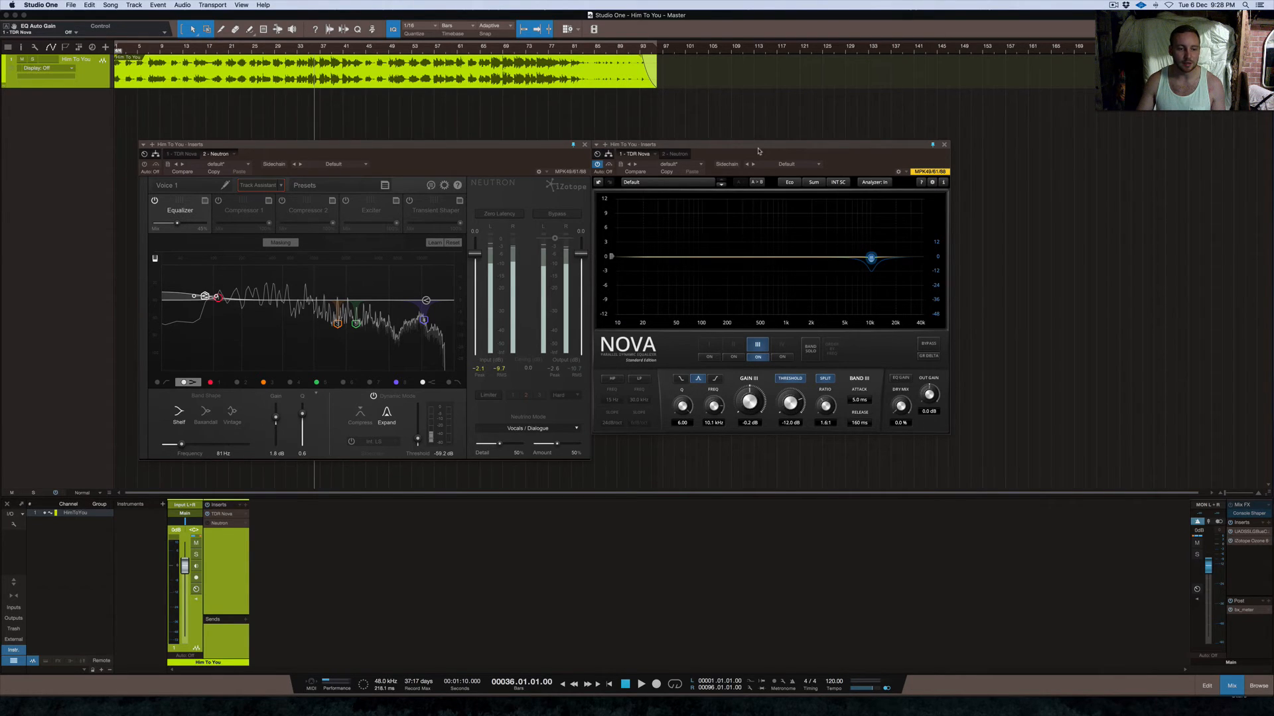
{"action": "left_click", "coordinate": [585, 144]}
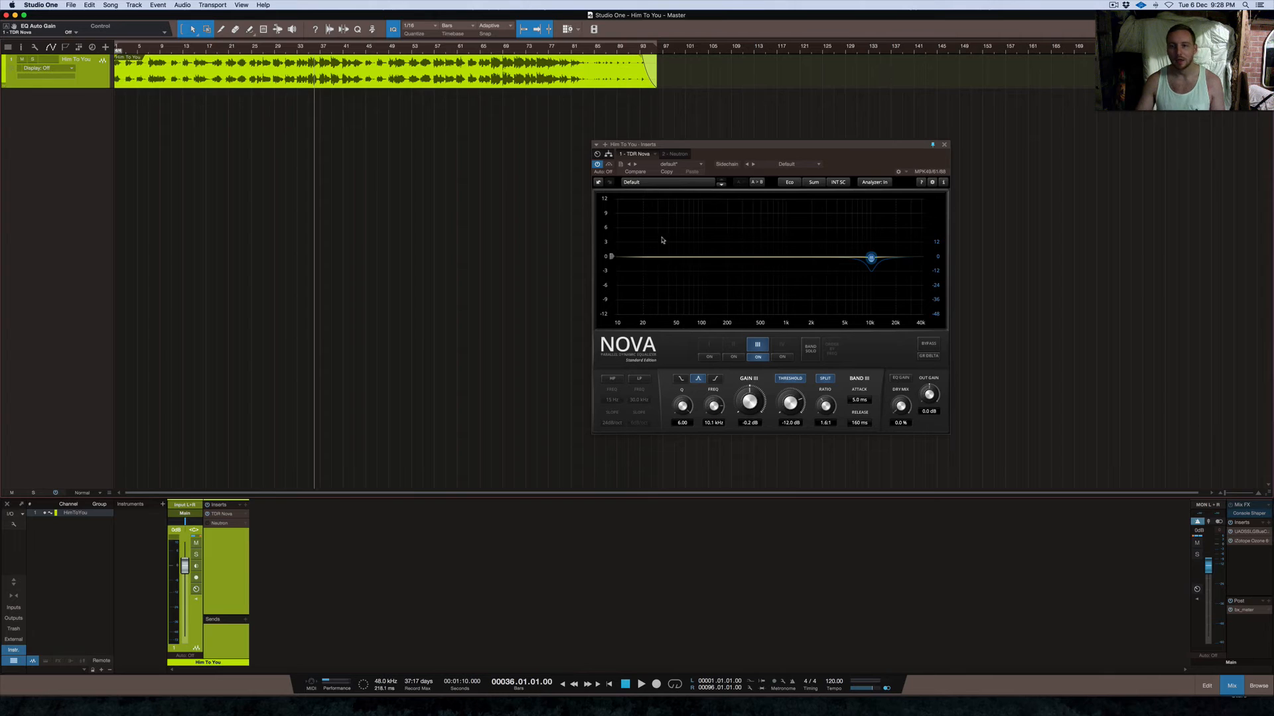
{"action": "left_click_drag", "start_coordinate": [770, 147], "coordinate": [662, 145]}
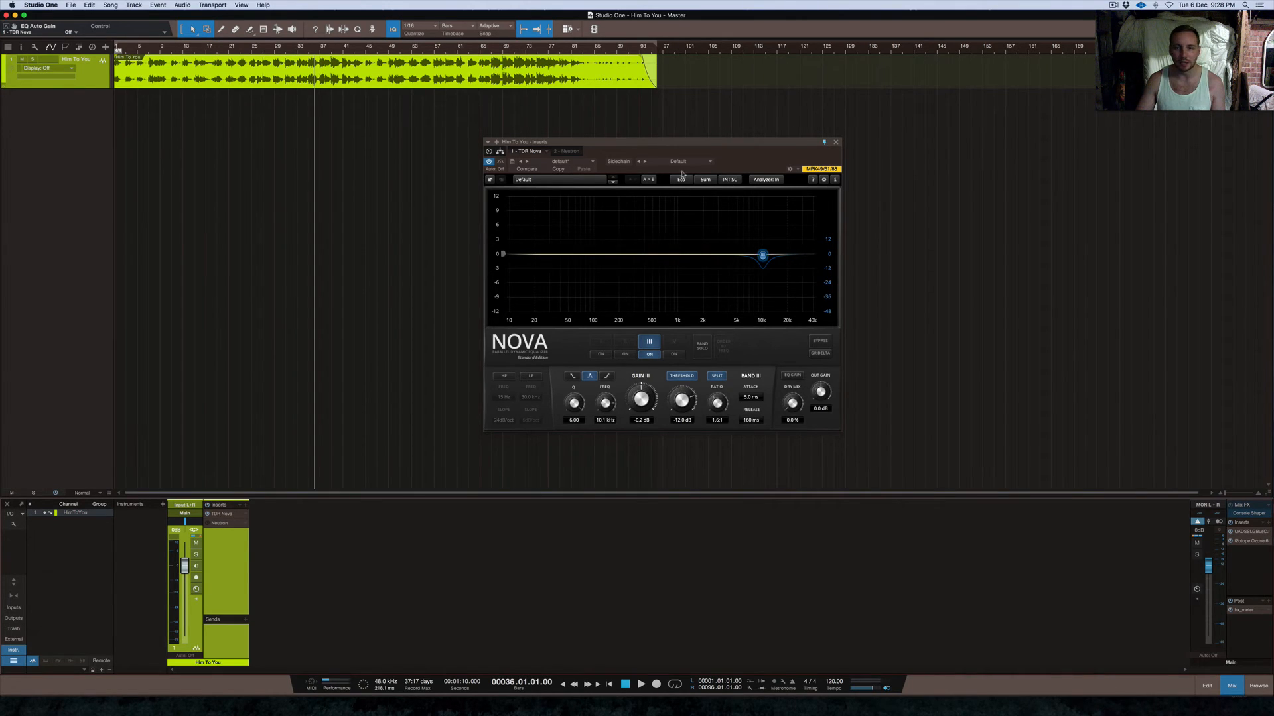
{"action": "left_click_drag", "start_coordinate": [670, 142], "coordinate": [796, 143]}
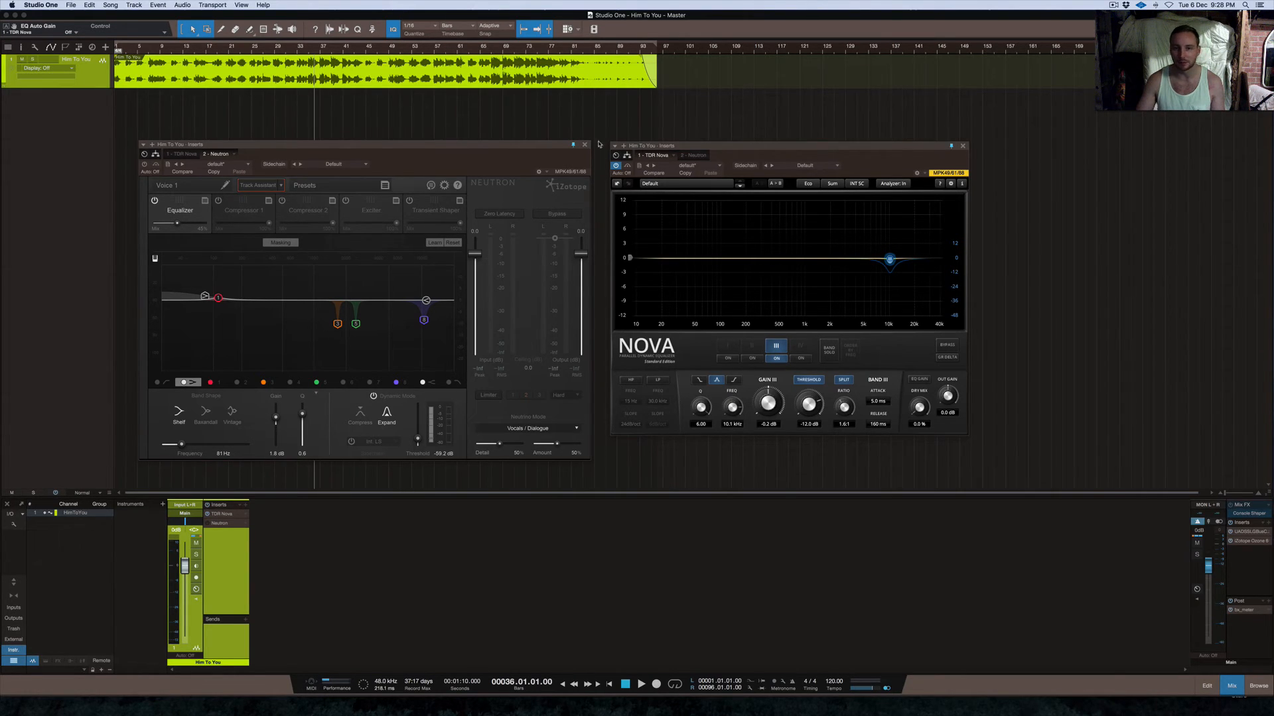
{"action": "left_click", "coordinate": [584, 145]}
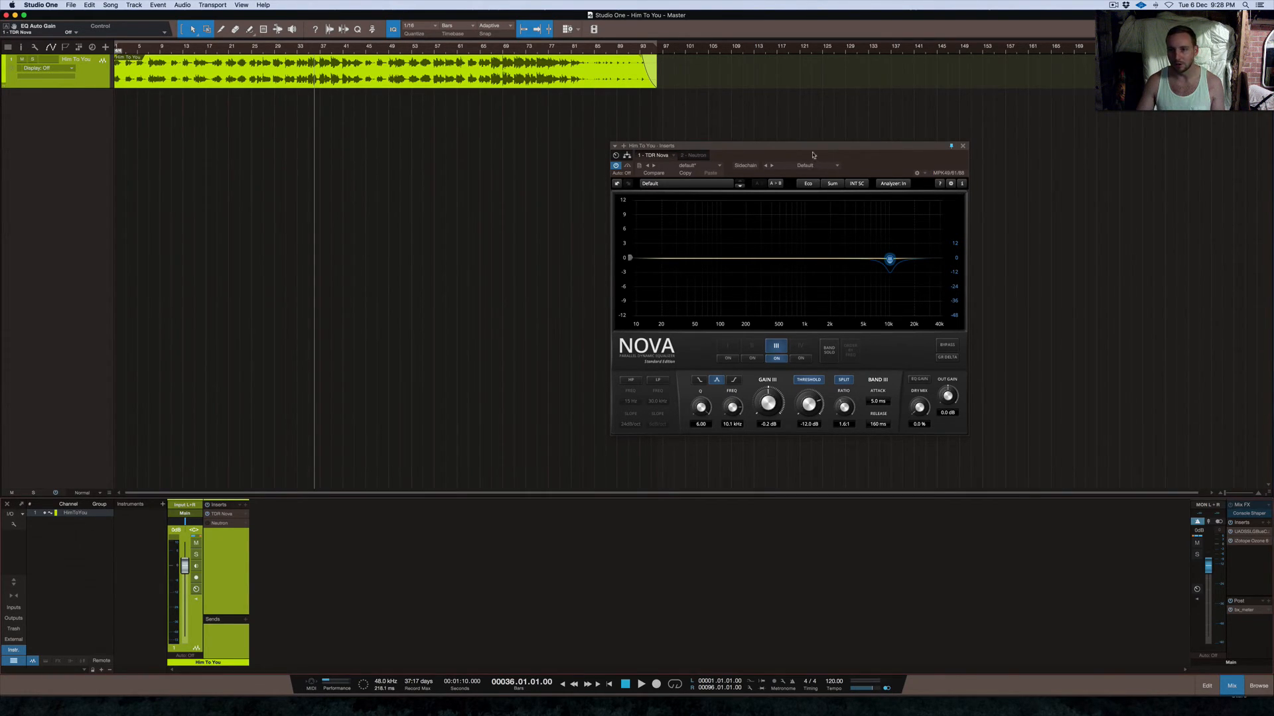
{"action": "left_click_drag", "start_coordinate": [817, 148], "coordinate": [807, 154]}
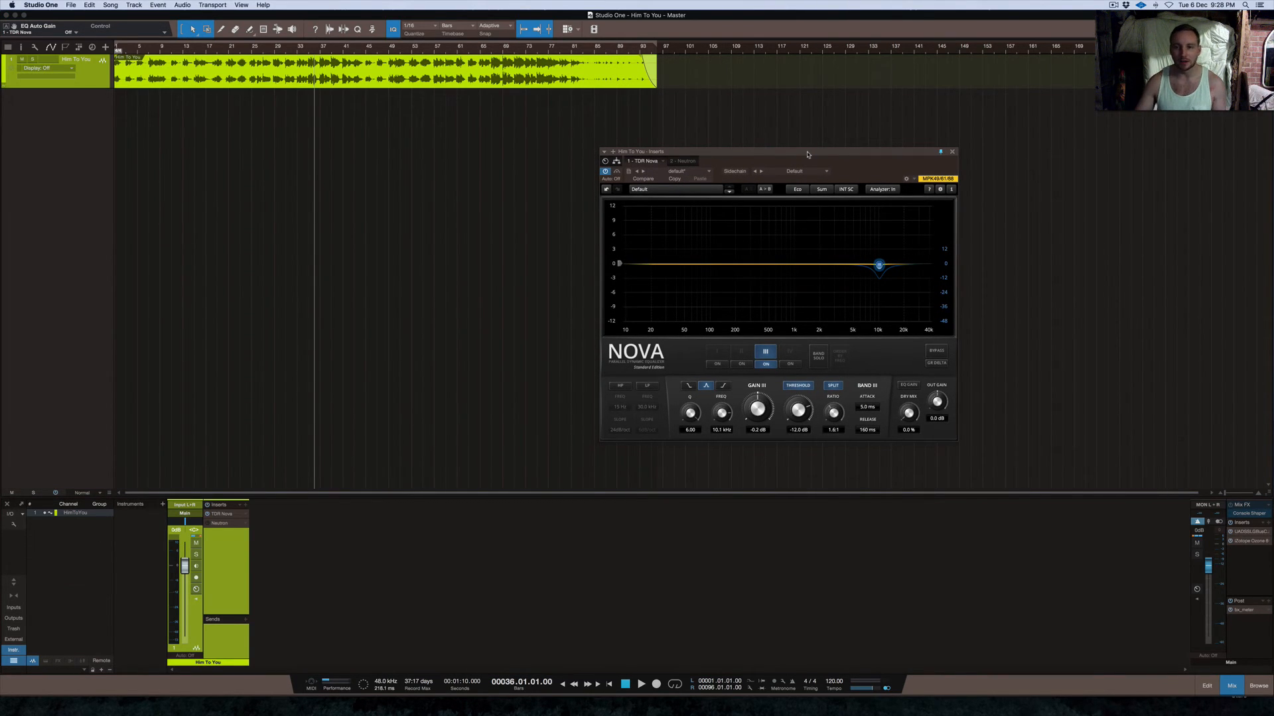
{"action": "left_click_drag", "start_coordinate": [807, 154], "coordinate": [733, 153]}
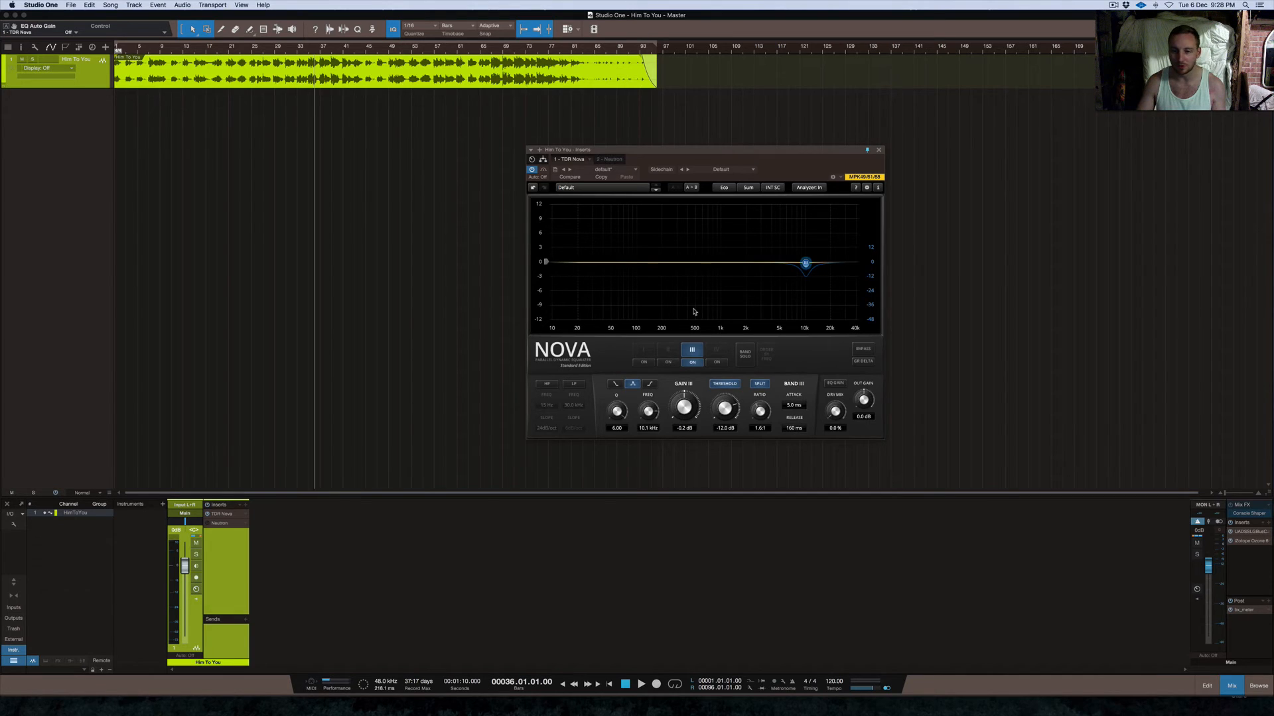
{"action": "left_click_drag", "start_coordinate": [713, 150], "coordinate": [670, 138]}
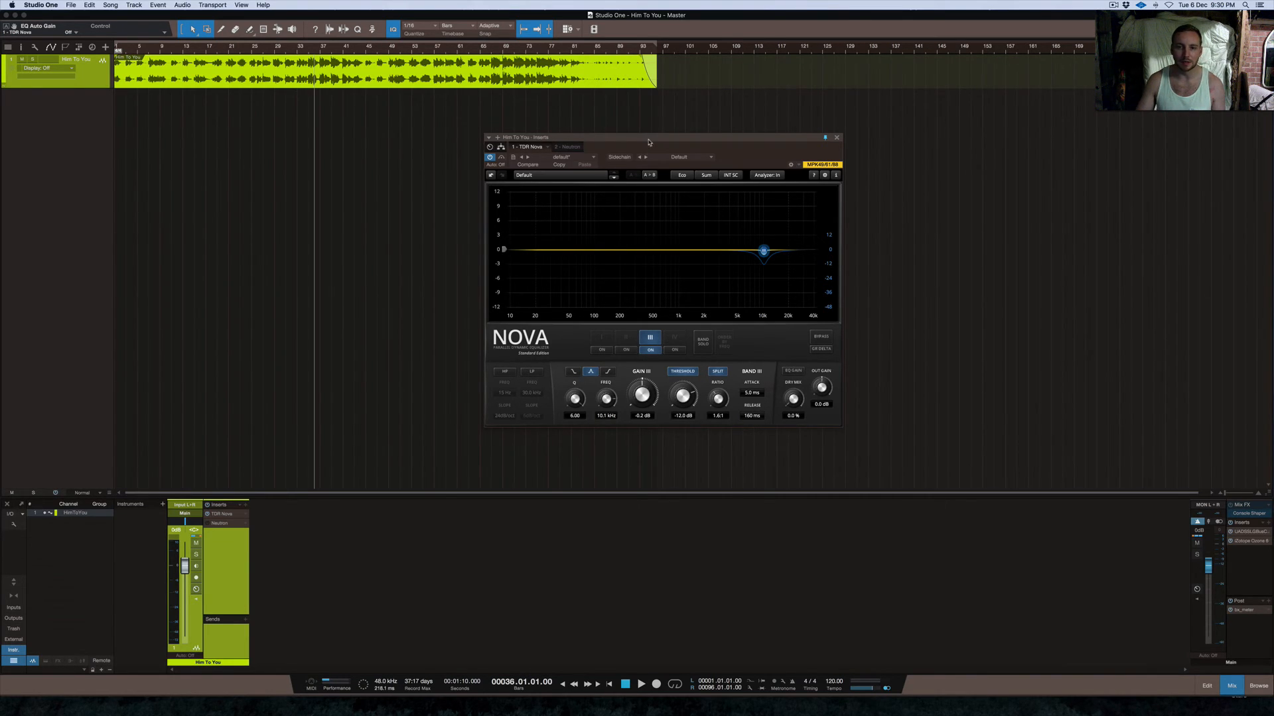
Bypass the TDR Nova insert and play the vocal passage from bar 36 without its processing
{"action": "left_click", "coordinate": [490, 158]}
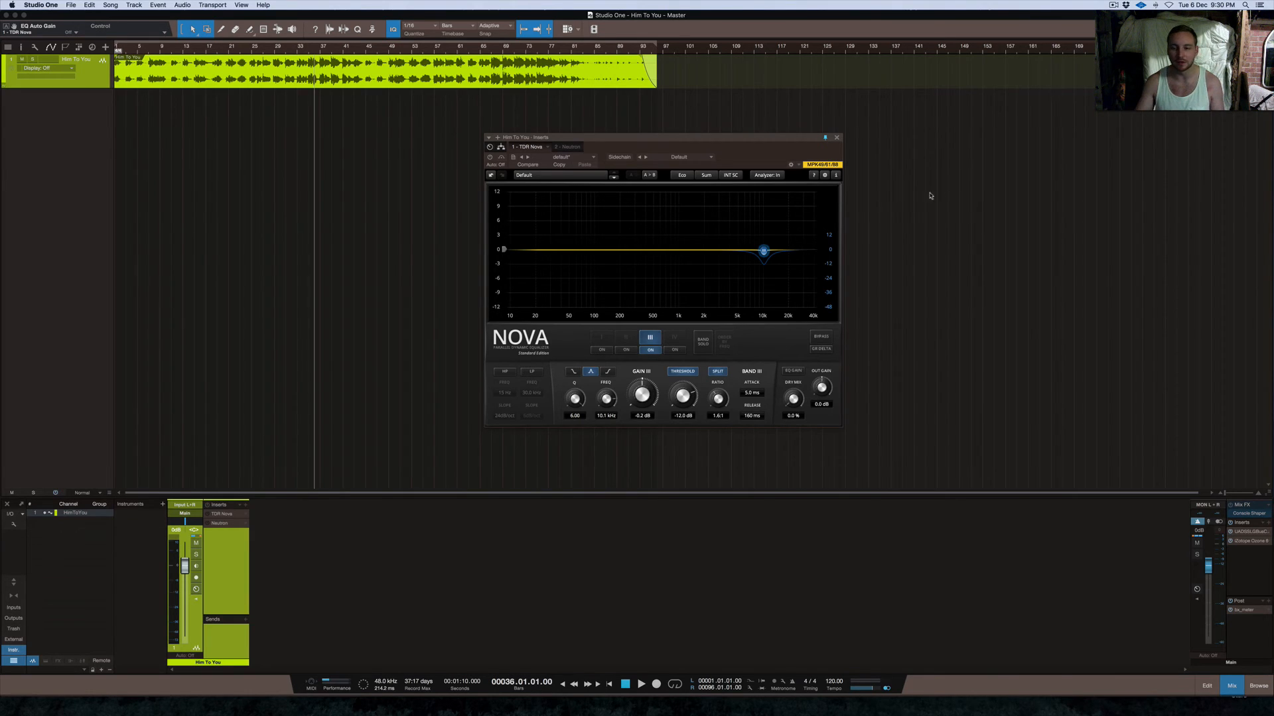
{"action": "key", "text": "space"}
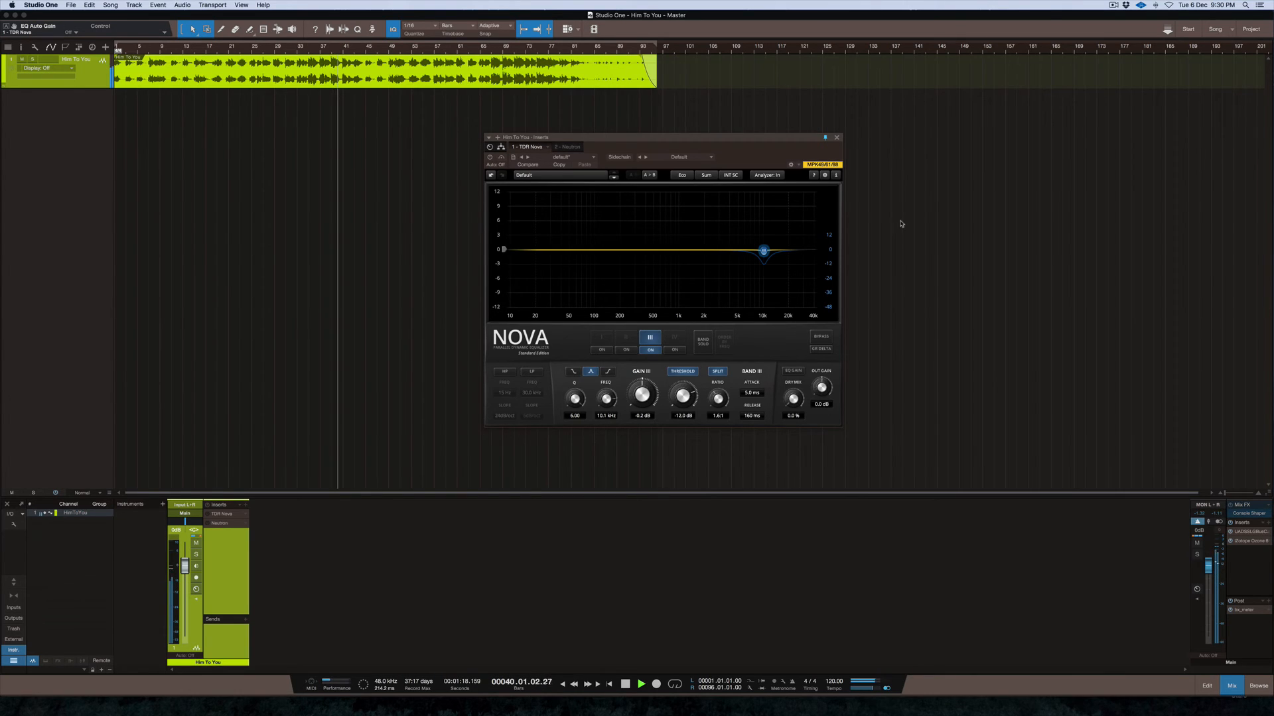
{"action": "key", "text": "space"}
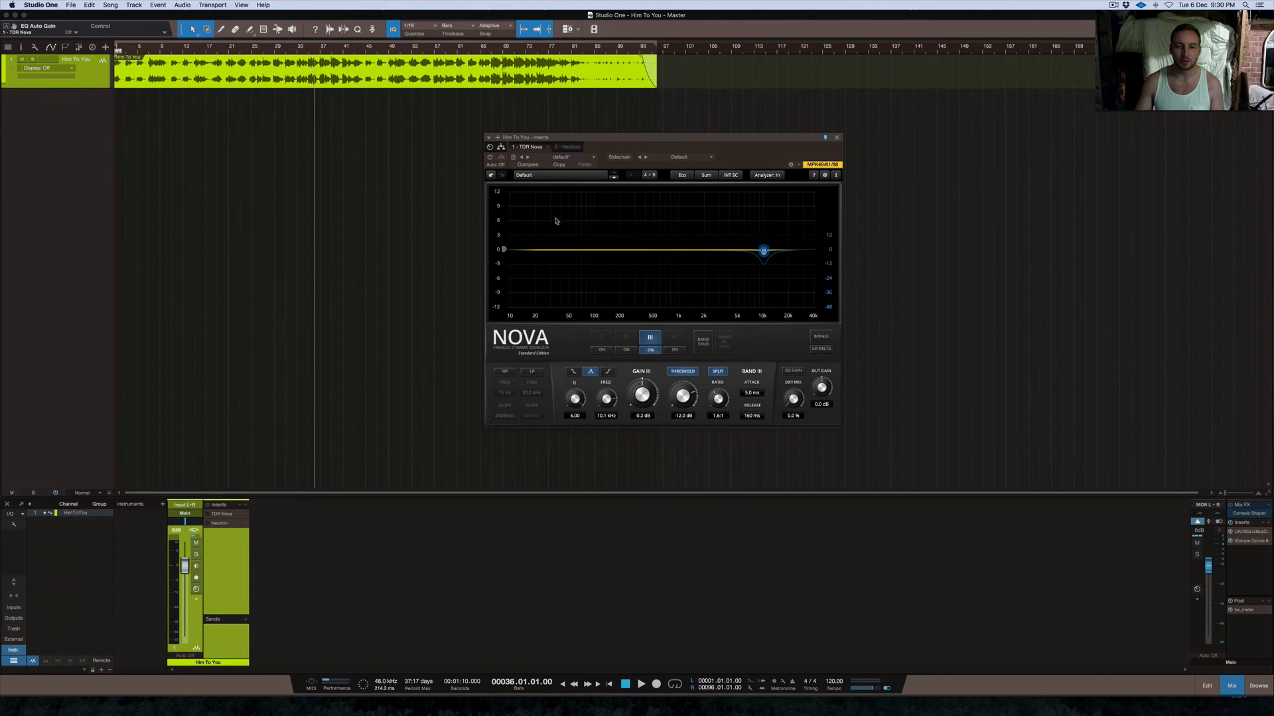
Reactivate the TDR Nova insert and play the passage from bar 36 with its processing
{"action": "left_click_drag", "start_coordinate": [725, 139], "coordinate": [719, 125]}
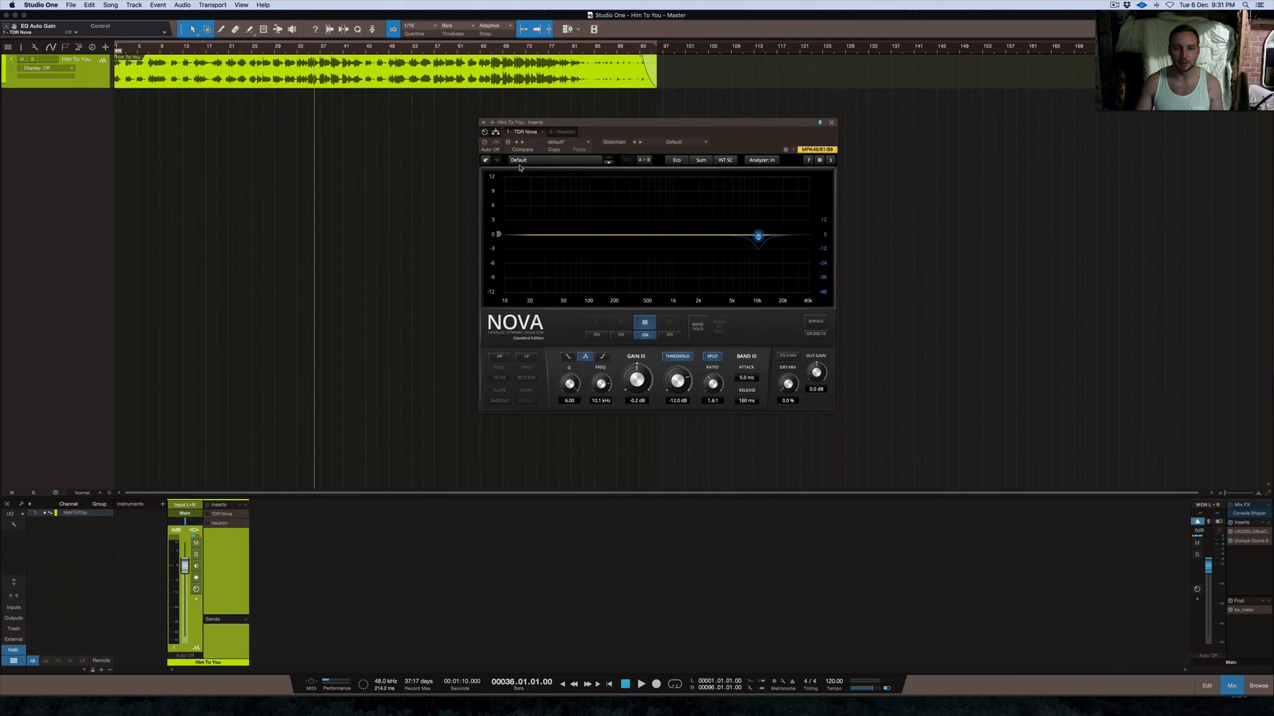
{"action": "left_click", "coordinate": [484, 142]}
{"action": "key", "text": "space"}
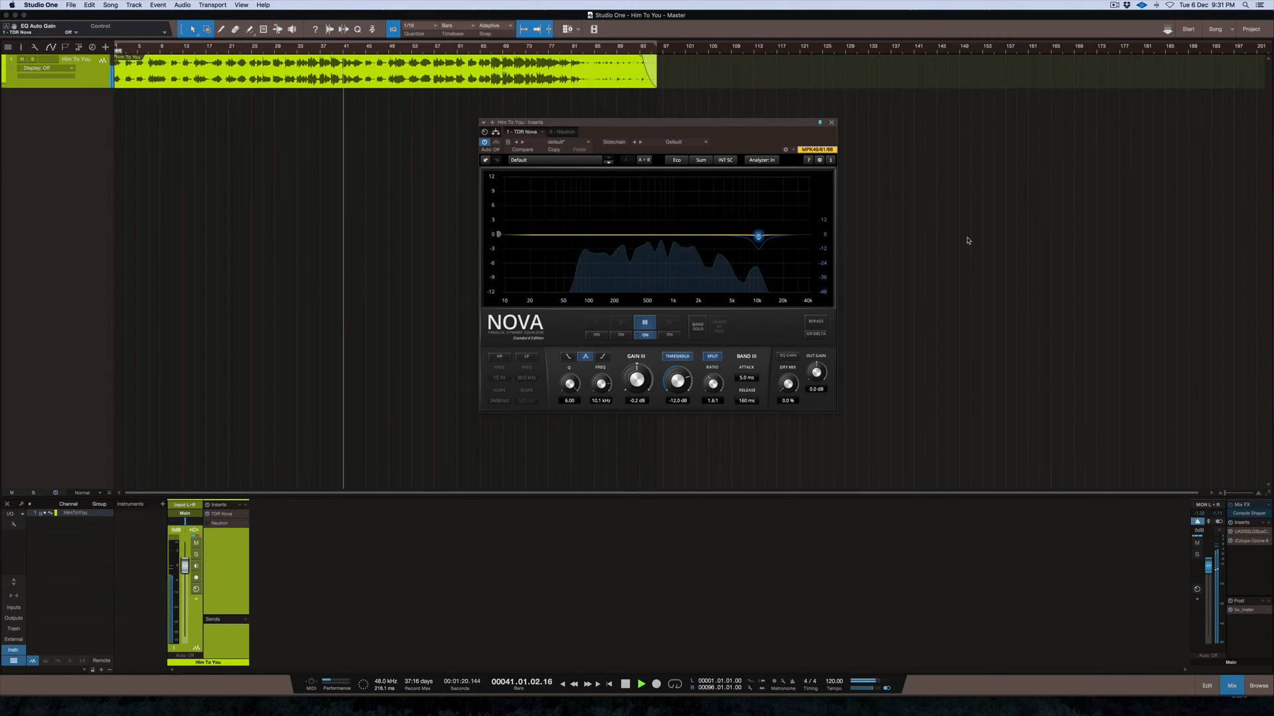
{"action": "key", "text": "space"}
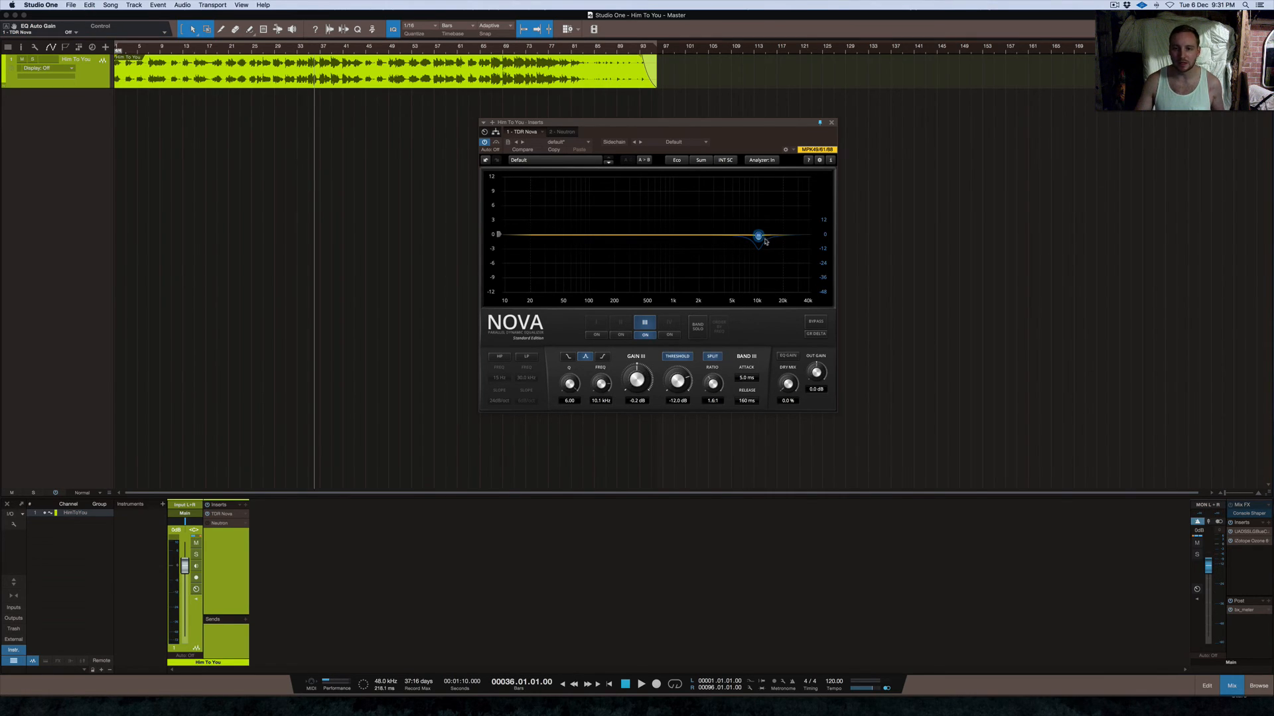
Close the existing TDR Nova window and add a second TDR Nova from Tokyo Dawn Labs to the Him To You inserts
{"action": "left_click", "coordinate": [758, 237]}
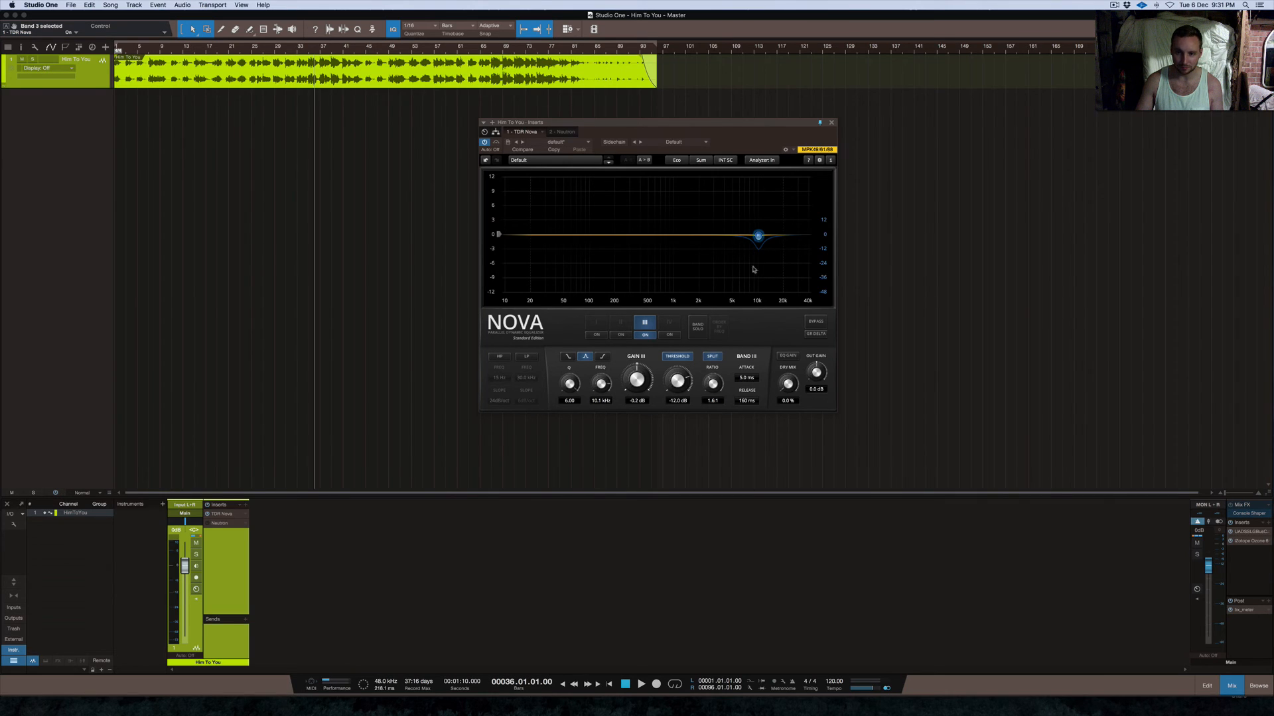
{"action": "left_click", "coordinate": [832, 123]}
{"action": "left_click", "coordinate": [245, 506]}
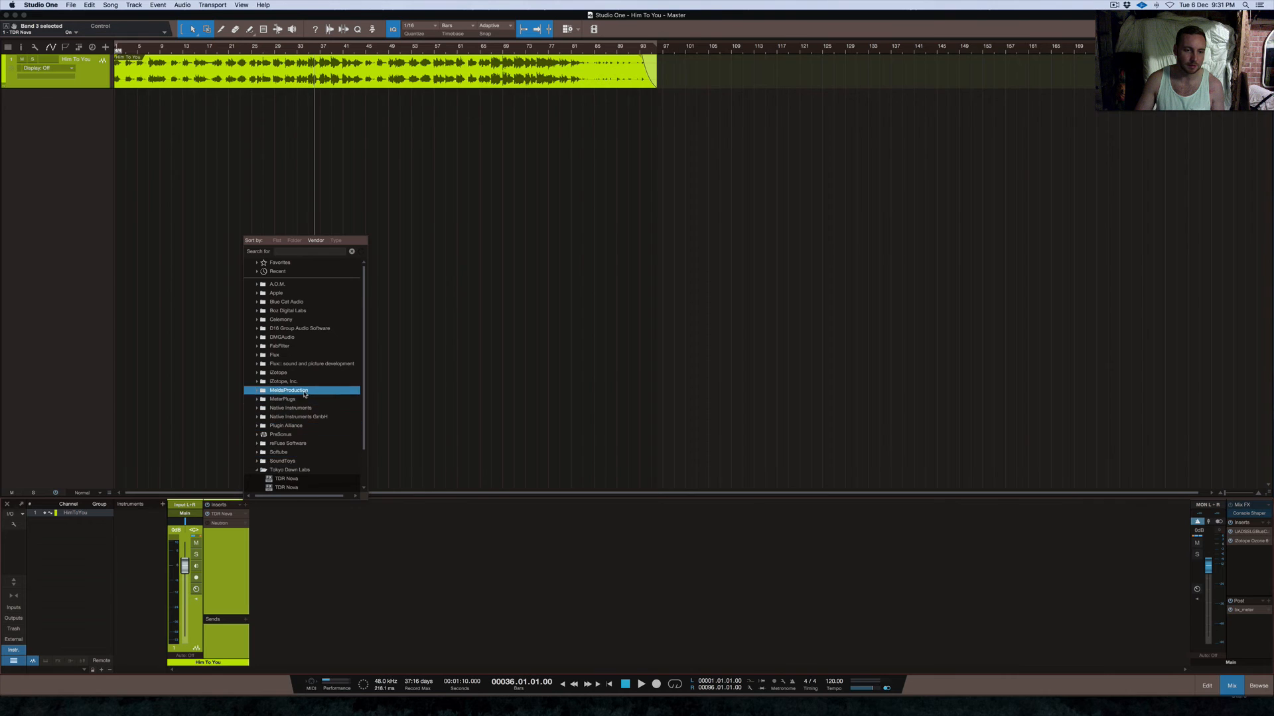
{"action": "key", "text": "ctrl+Up"}
{"action": "left_click", "coordinate": [346, 540]}
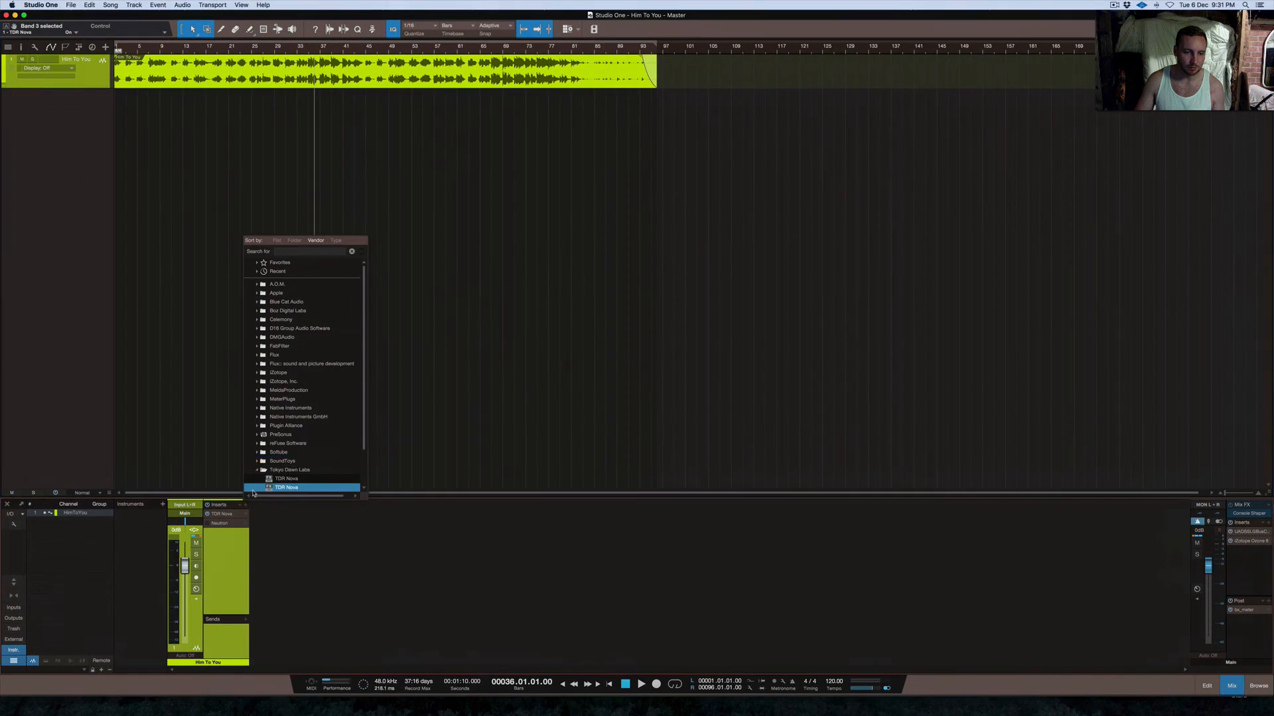
{"action": "left_click", "coordinate": [290, 475]}
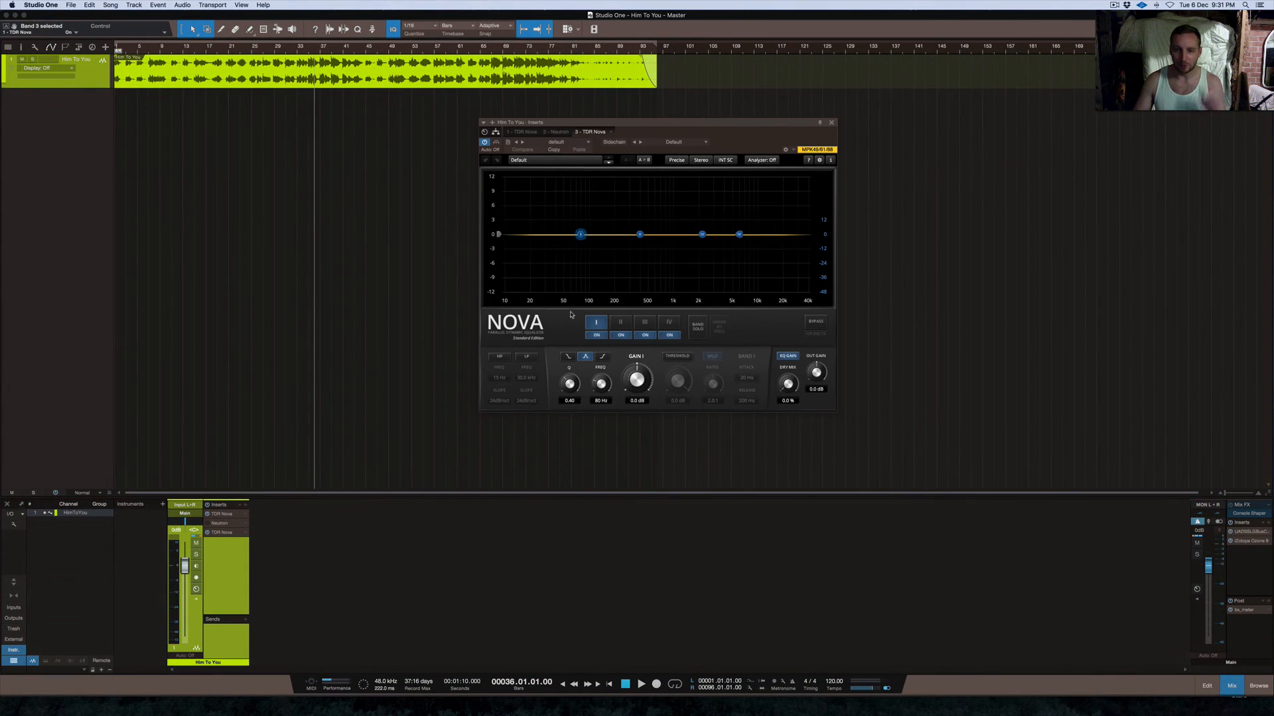
Turn off bands I, II and IV in the new TDR Nova, leaving only band III active
{"action": "left_click", "coordinate": [597, 335]}
{"action": "left_click", "coordinate": [621, 335]}
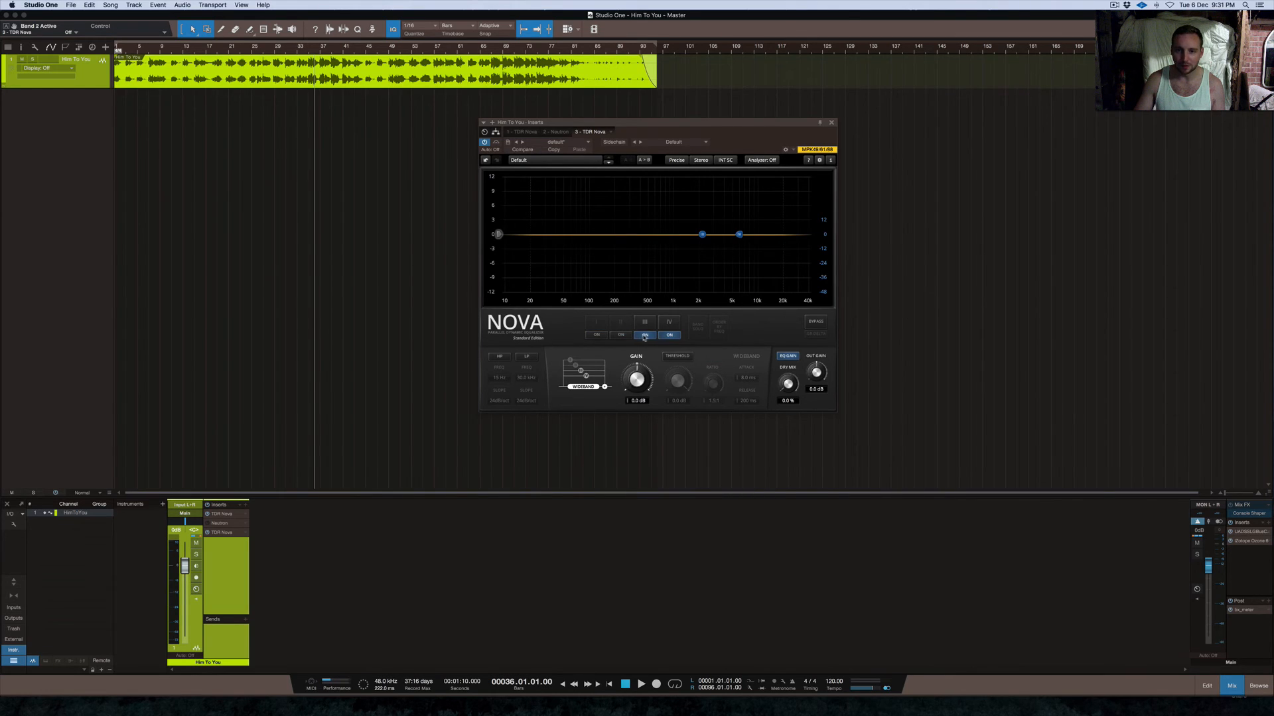
{"action": "left_click", "coordinate": [671, 335]}
Boost band III to about 8.9 dB near 8.8 kHz and narrow its Q to 6.00
{"action": "left_click_drag", "start_coordinate": [703, 235], "coordinate": [716, 198]}
{"action": "scroll", "coordinate": [716, 199], "scroll_direction": "up", "scroll_amount": 10}
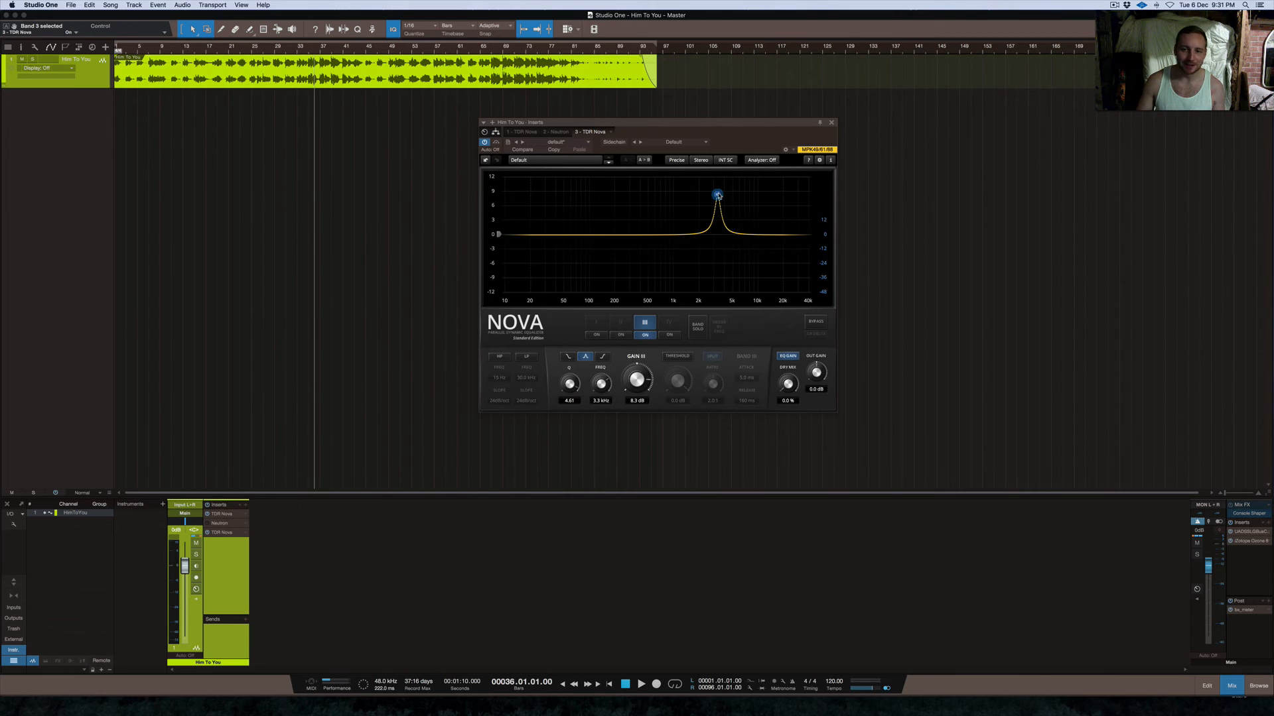
{"action": "scroll", "coordinate": [718, 196], "scroll_direction": "down", "scroll_amount": 10}
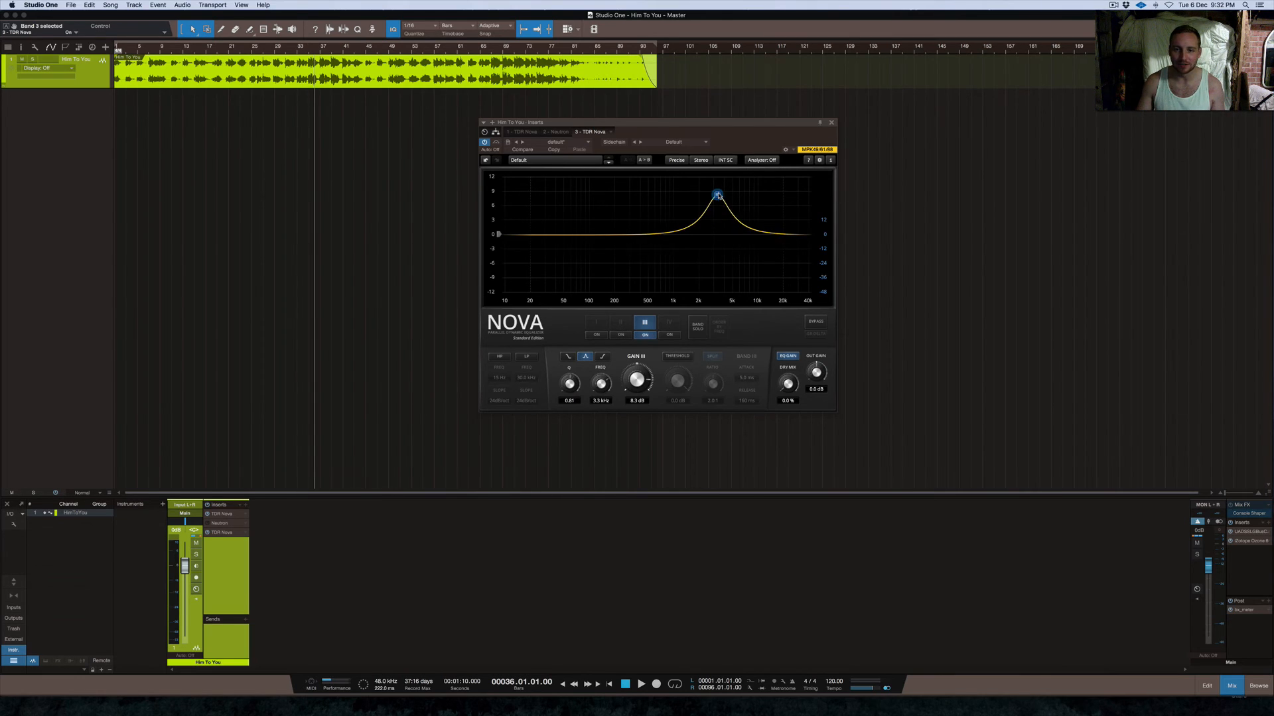
{"action": "scroll", "coordinate": [718, 195], "scroll_direction": "up", "scroll_amount": 12}
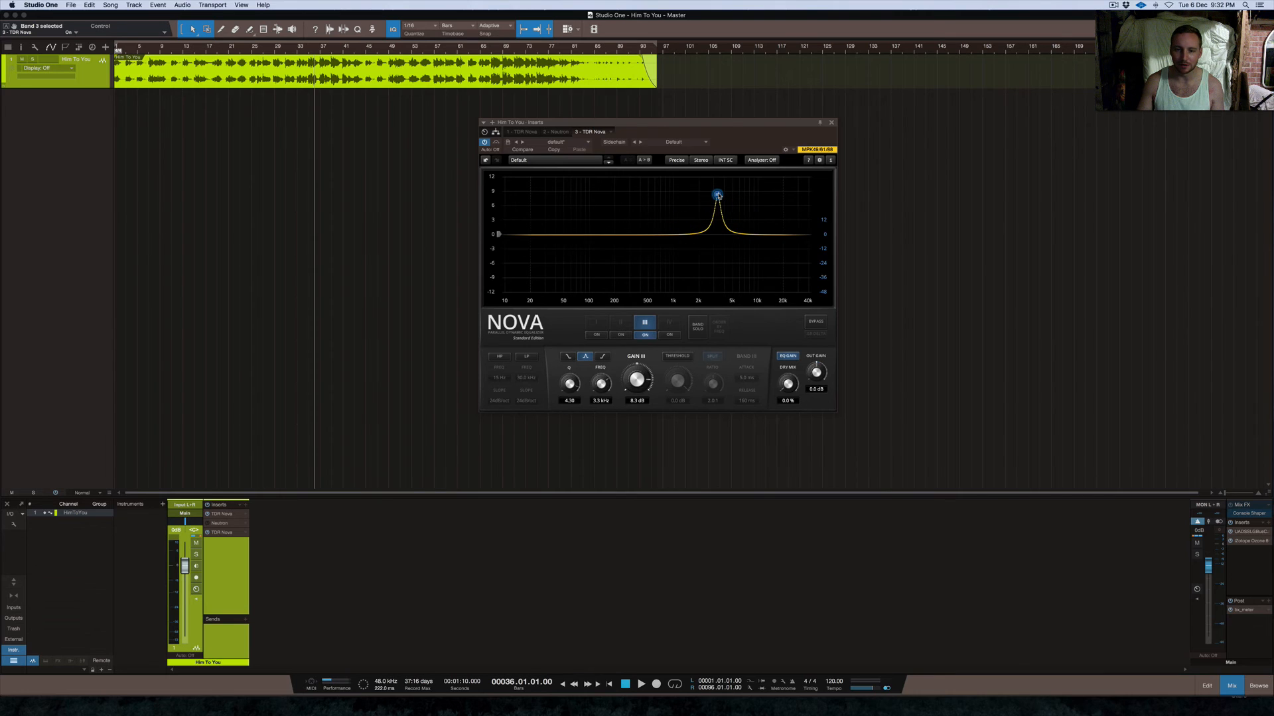
{"action": "left_click_drag", "start_coordinate": [718, 196], "coordinate": [754, 193]}
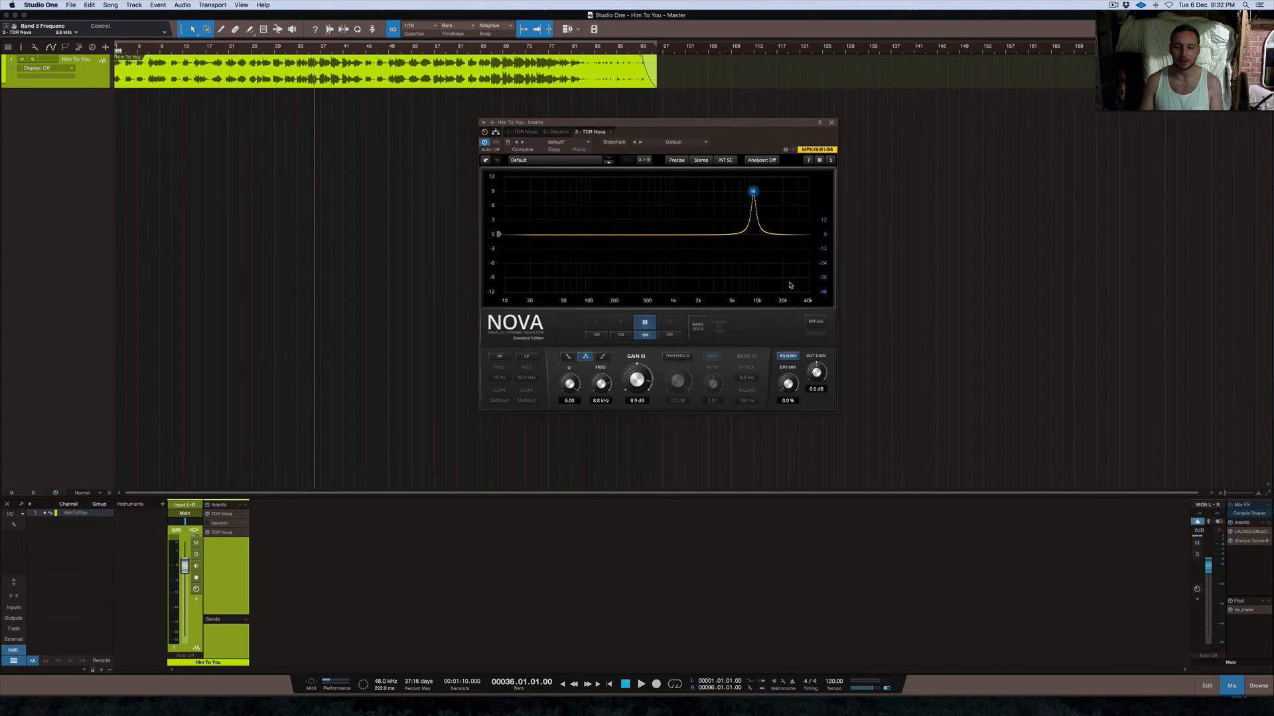
Sweep the narrow band III boost down to about 6.8 kHz, playing a short bit of the vocal
{"action": "left_click", "coordinate": [789, 358]}
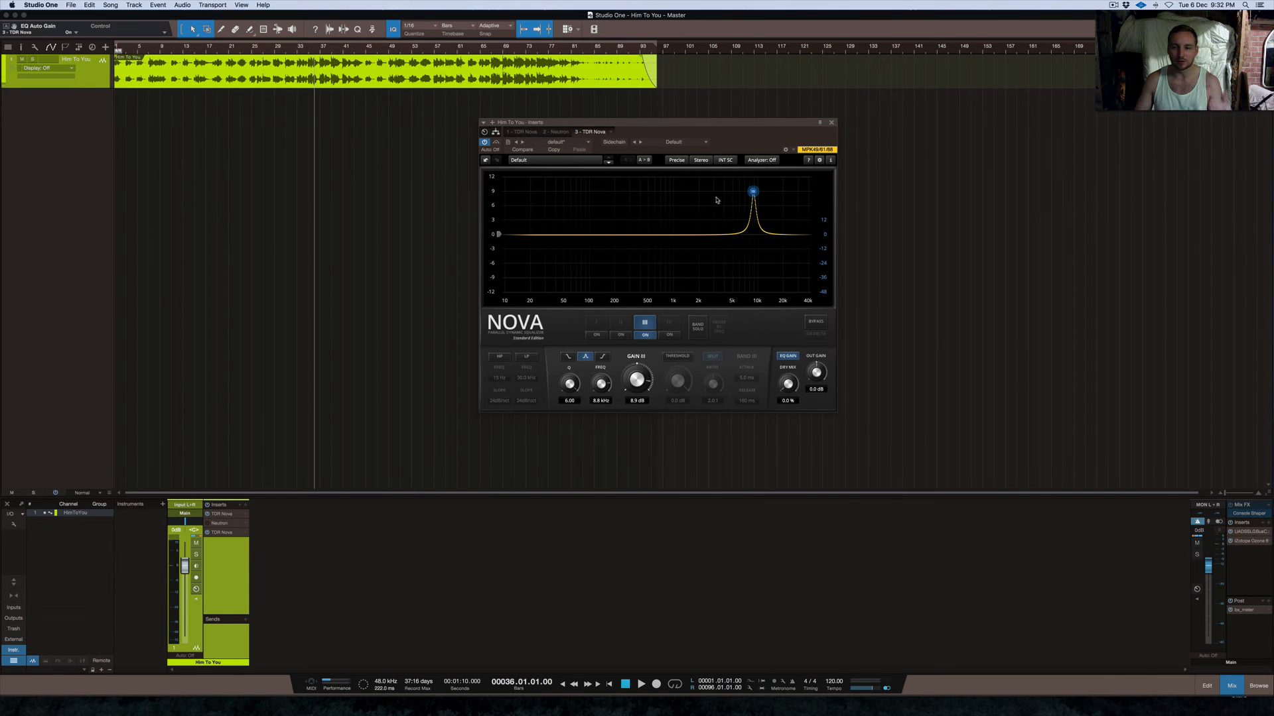
{"action": "left_click_drag", "start_coordinate": [753, 192], "coordinate": [751, 186]}
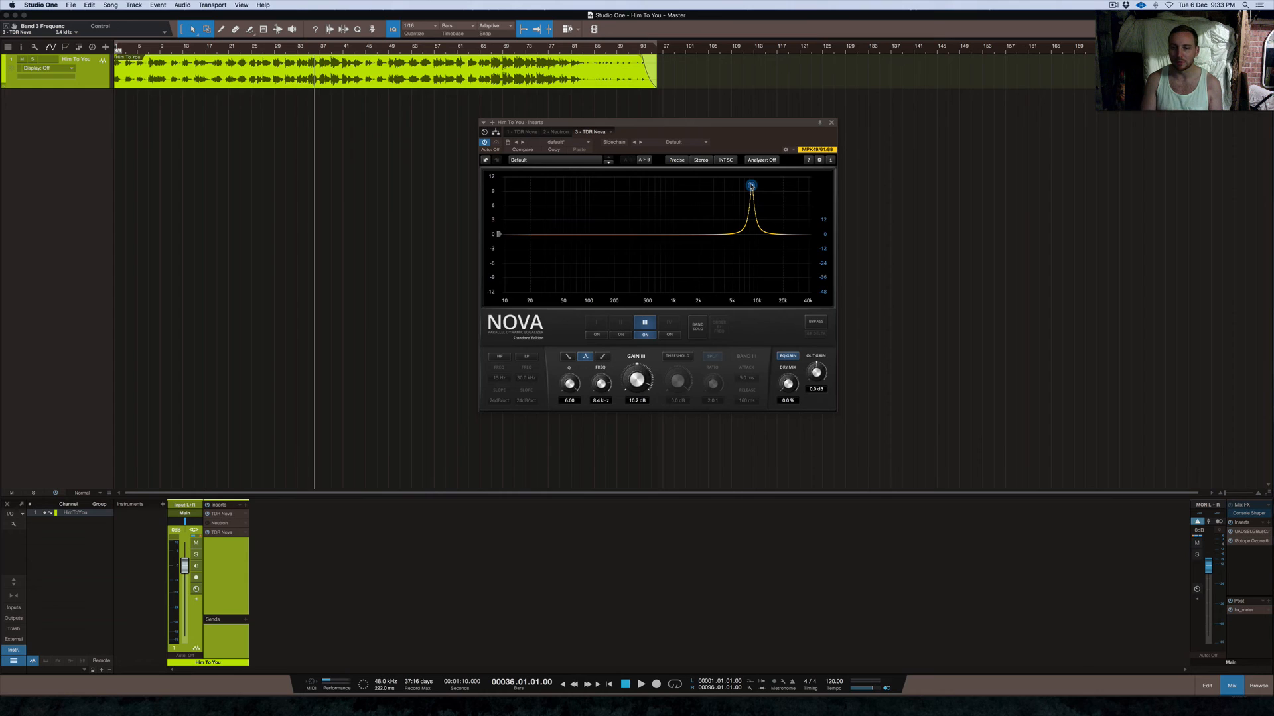
{"action": "mouse_move", "coordinate": [750, 186]}
{"action": "left_mouse_down"}
{"action": "mouse_move", "coordinate": [730, 187]}
{"action": "mouse_move", "coordinate": [754, 188]}
{"action": "left_mouse_up"}
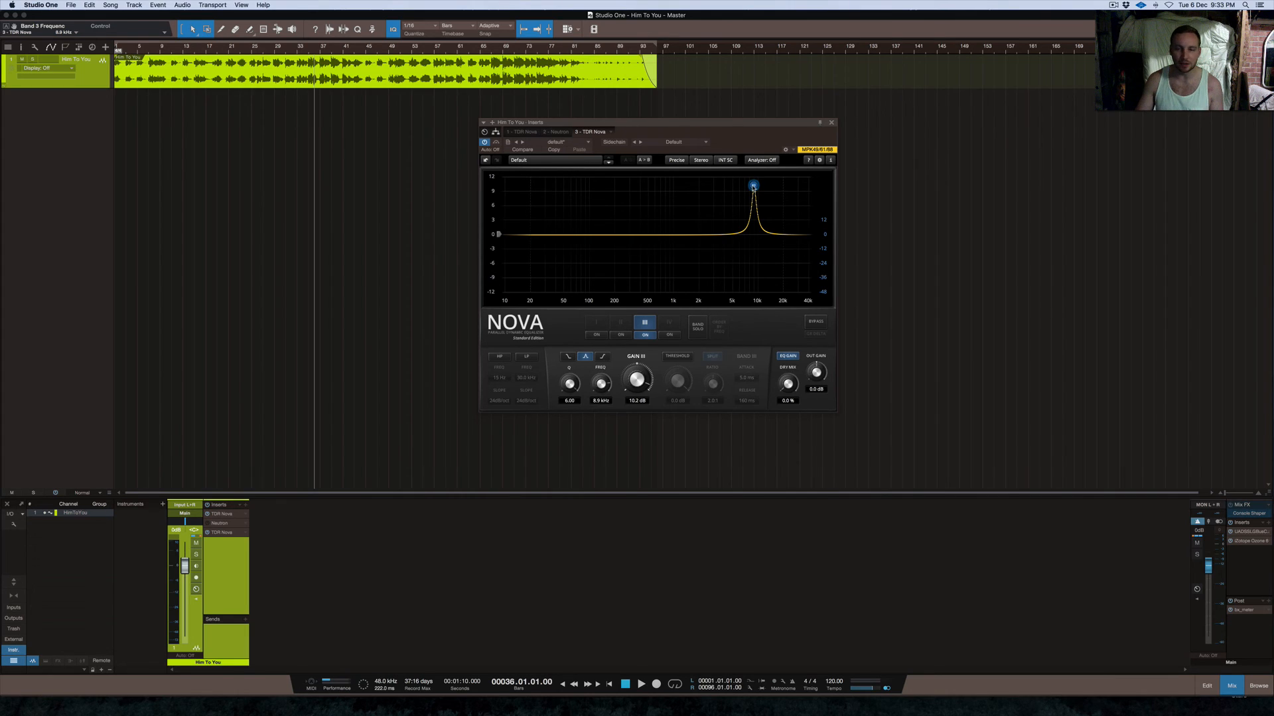
{"action": "mouse_move", "coordinate": [753, 186]}
{"action": "left_mouse_down"}
{"action": "mouse_move", "coordinate": [751, 175]}
{"action": "mouse_move", "coordinate": [748, 219]}
{"action": "mouse_move", "coordinate": [751, 174]}
{"action": "mouse_move", "coordinate": [750, 219]}
{"action": "mouse_move", "coordinate": [751, 193]}
{"action": "left_mouse_up"}
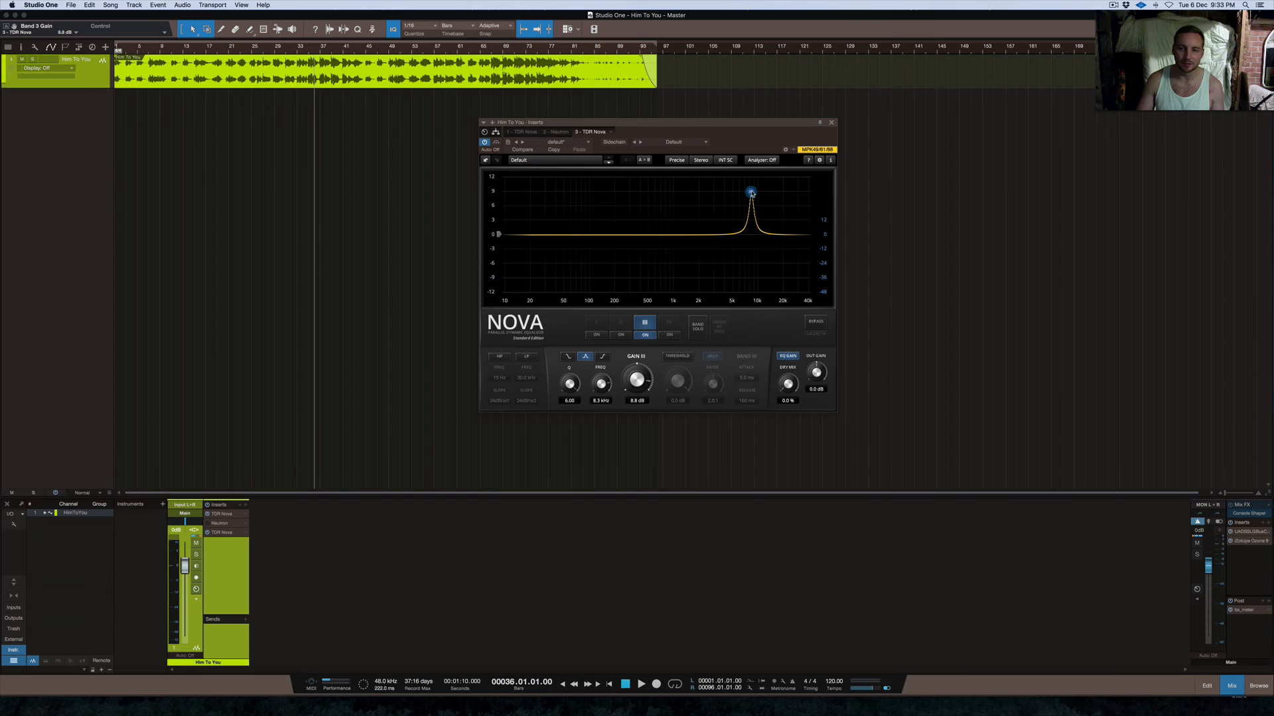
{"action": "key", "text": "space"}
{"action": "left_click_drag", "start_coordinate": [751, 193], "coordinate": [744, 191]}
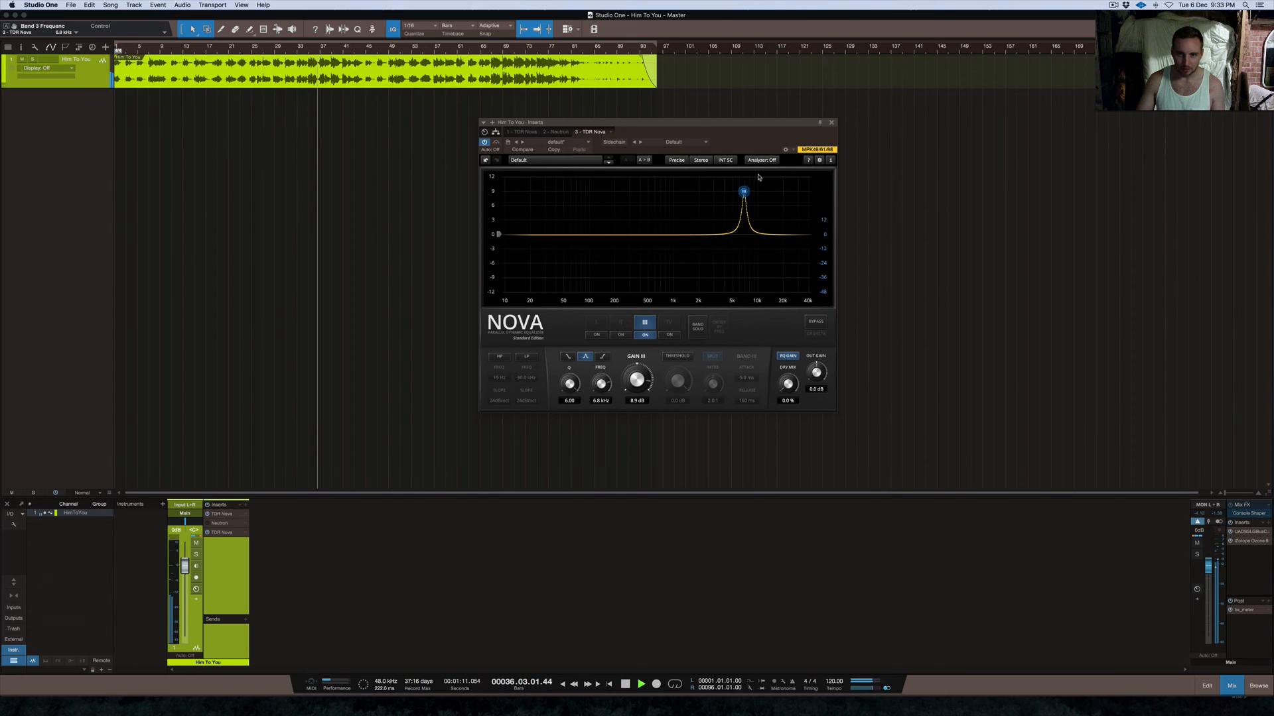
{"action": "key", "text": "space"}
Set the analyzer to In and sweep the band III boost up to about 22 kHz and back to 18.1 kHz during playback
{"action": "left_click", "coordinate": [760, 160]}
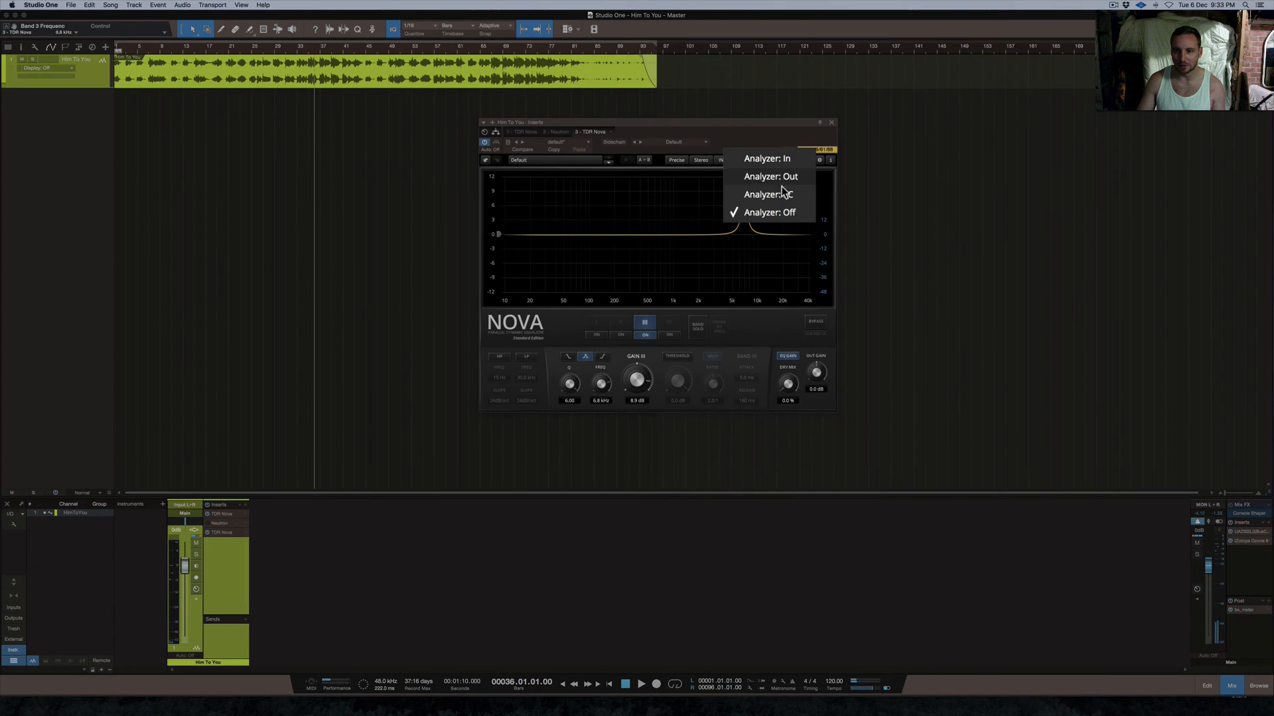
{"action": "left_click", "coordinate": [767, 158]}
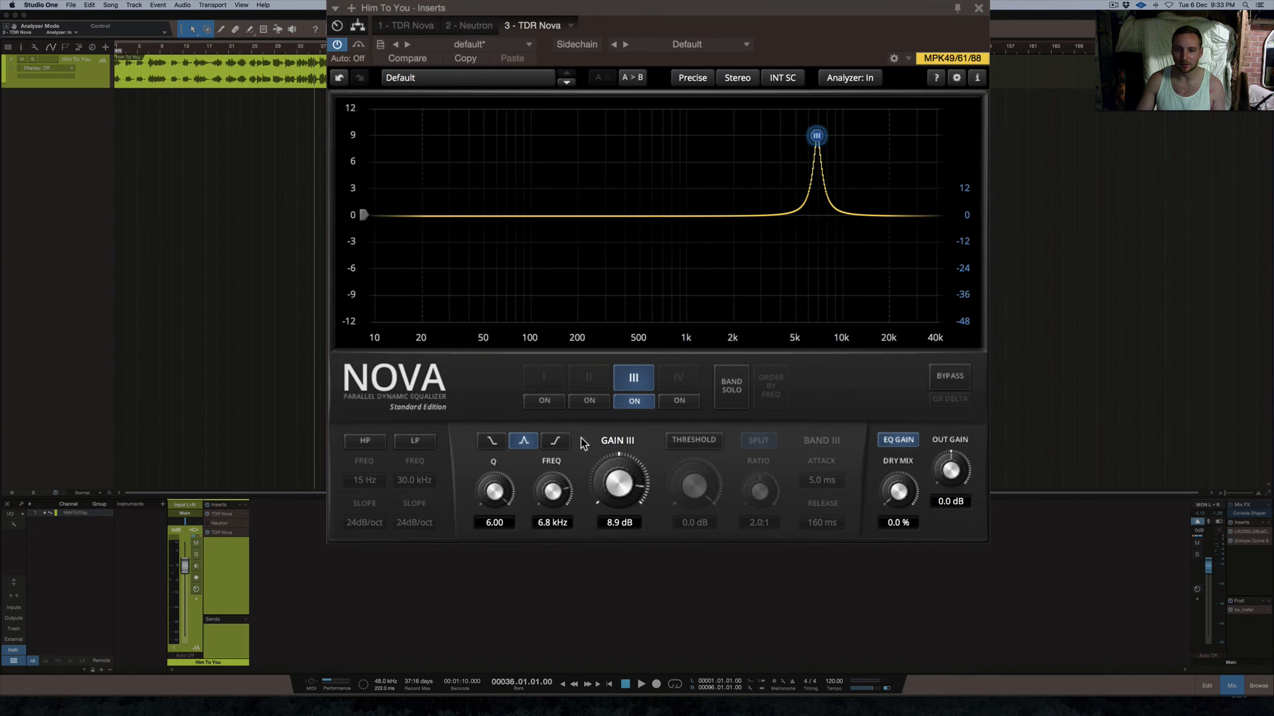
{"action": "left_click", "coordinate": [634, 401]}
{"action": "left_click", "coordinate": [635, 400]}
{"action": "key", "text": "space"}
{"action": "left_click_drag", "start_coordinate": [818, 138], "coordinate": [897, 125]}
{"action": "key", "text": "space"}
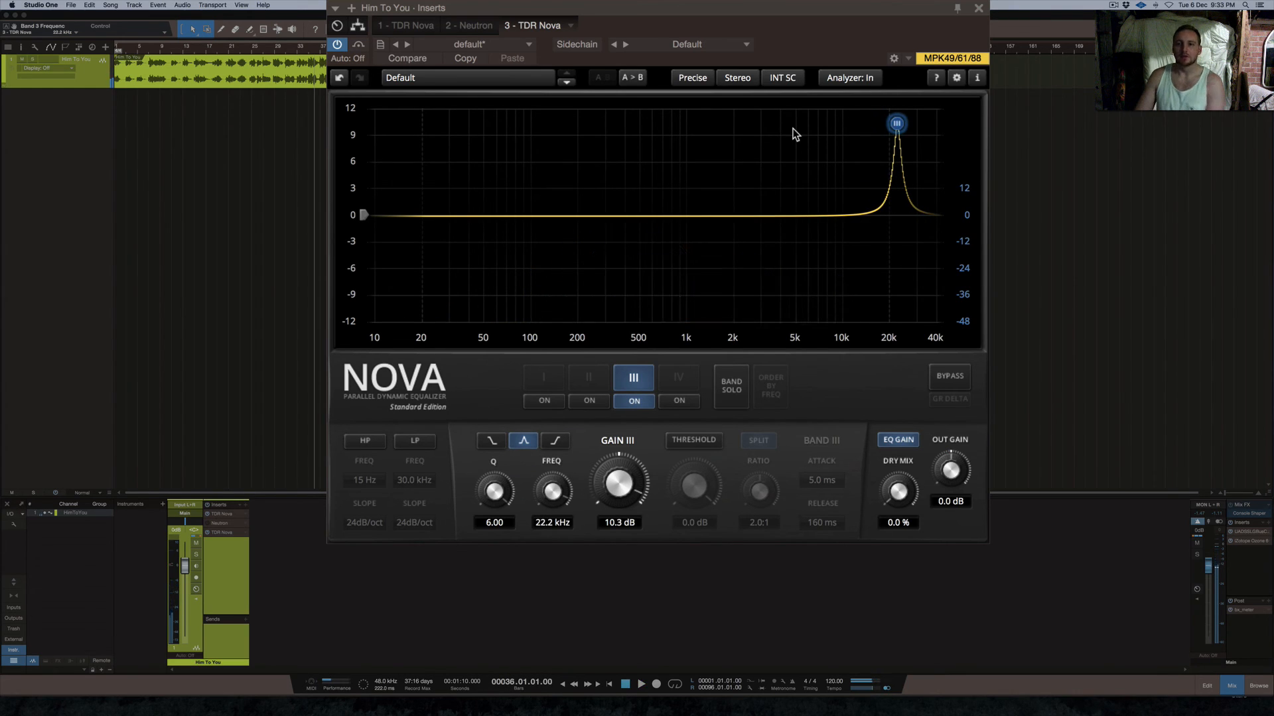
{"action": "mouse_move", "coordinate": [897, 124]}
{"action": "left_mouse_down"}
{"action": "mouse_move", "coordinate": [396, 126]}
{"action": "mouse_move", "coordinate": [884, 132]}
{"action": "left_mouse_up"}
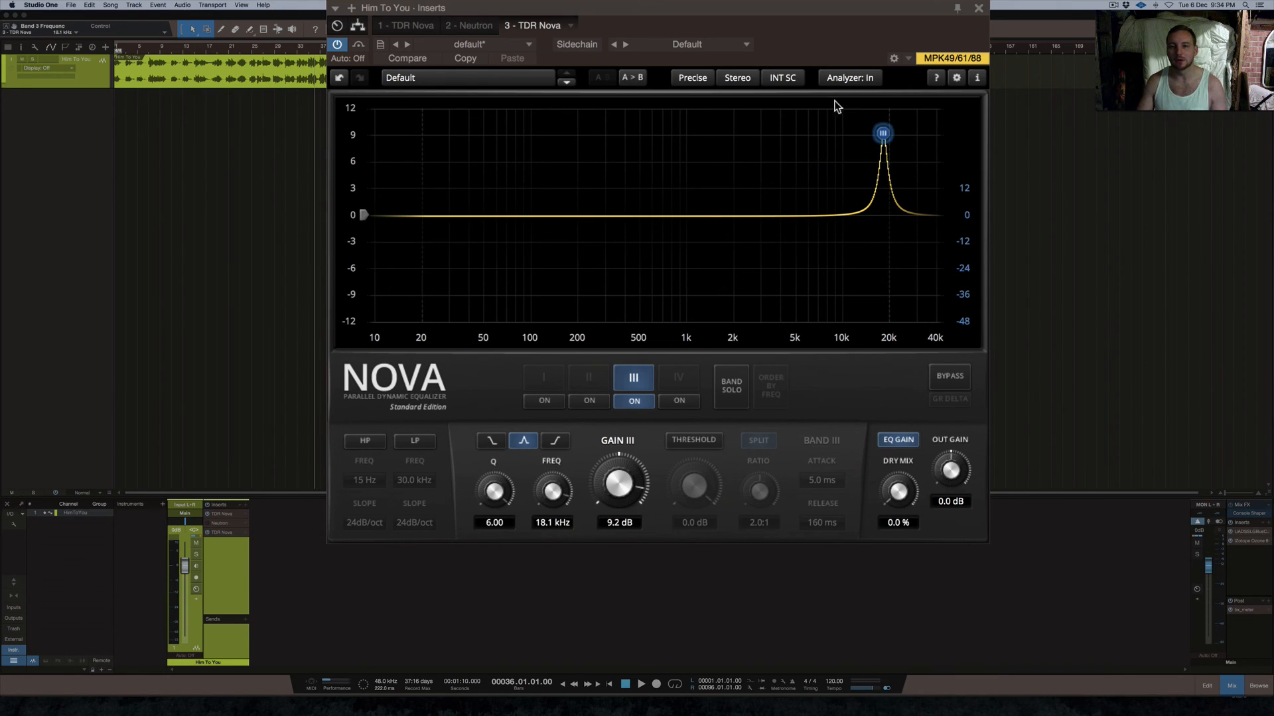
Turn the analyzer off and sweep band III back to about 8.1 kHz at 9.4 dB while playing the vocal
{"action": "left_click", "coordinate": [851, 77]}
{"action": "left_click", "coordinate": [788, 212]}
{"action": "left_click_drag", "start_coordinate": [781, 194], "coordinate": [723, 196]}
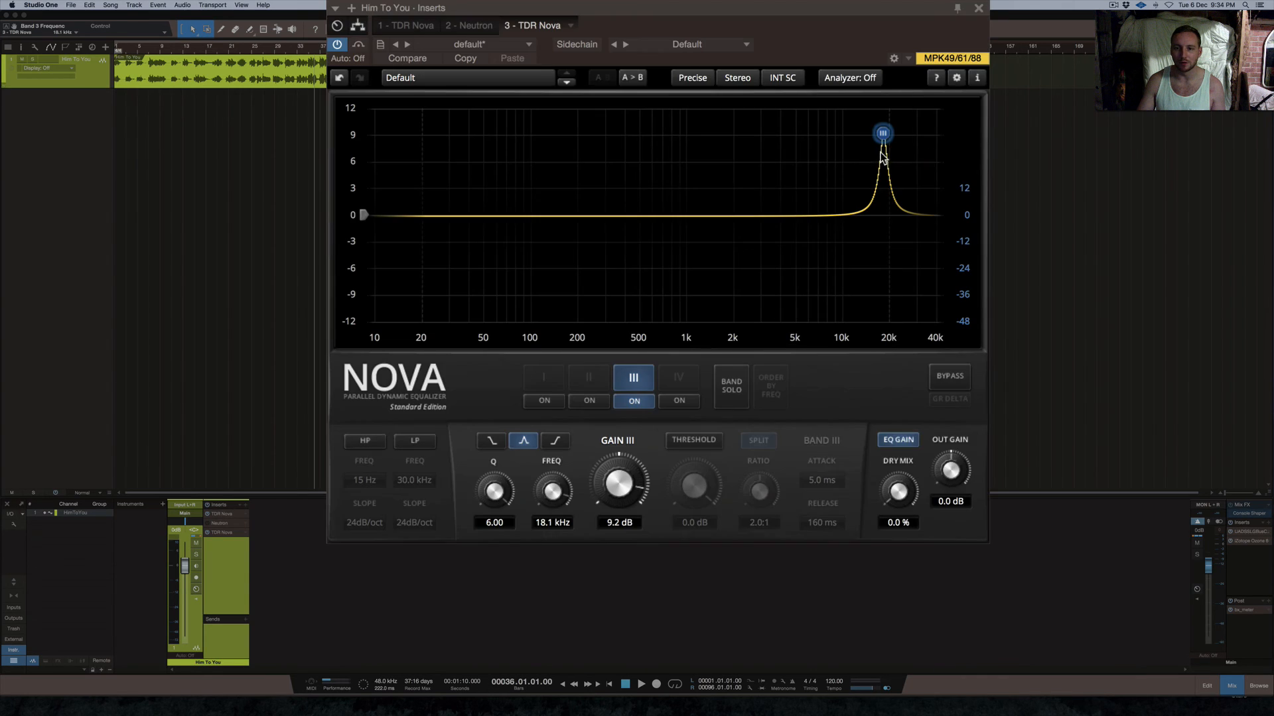
{"action": "left_click_drag", "start_coordinate": [797, 134], "coordinate": [753, 194]}
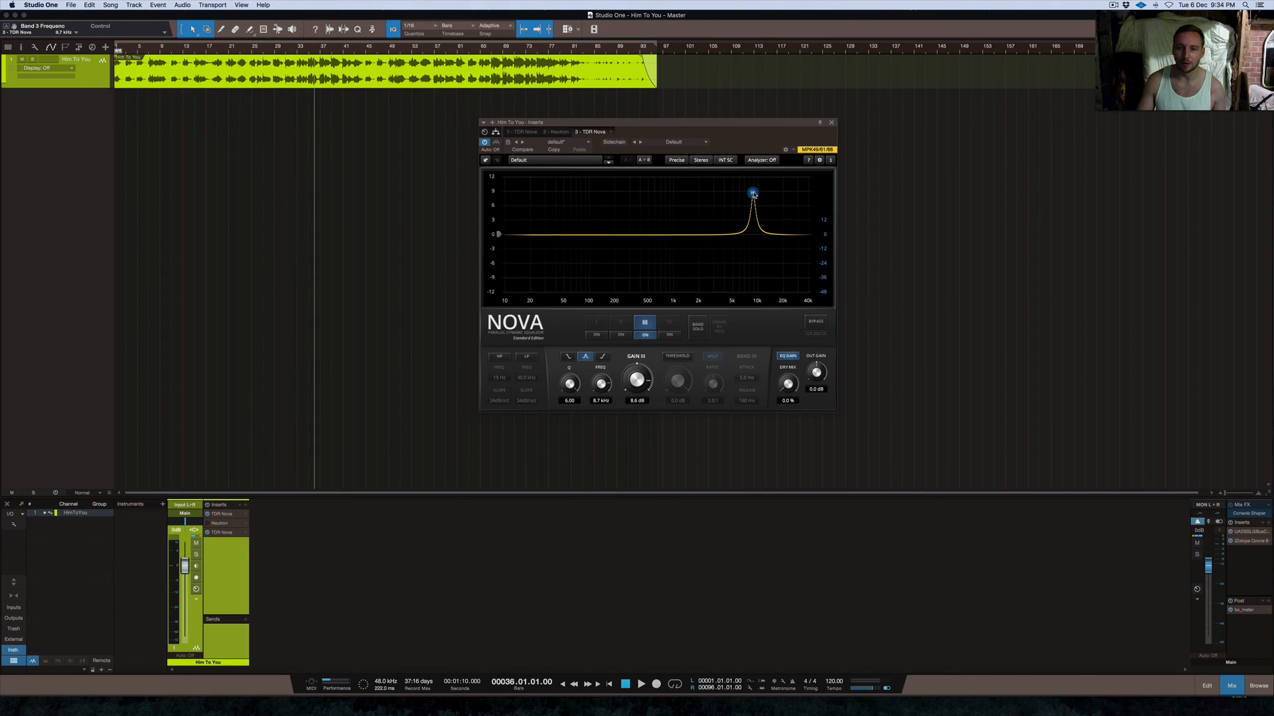
{"action": "mouse_move", "coordinate": [728, 193]}
{"action": "left_mouse_down"}
{"action": "mouse_move", "coordinate": [703, 187]}
{"action": "mouse_move", "coordinate": [751, 190]}
{"action": "left_mouse_up"}
{"action": "key", "text": "space"}
{"action": "key", "text": "space"}
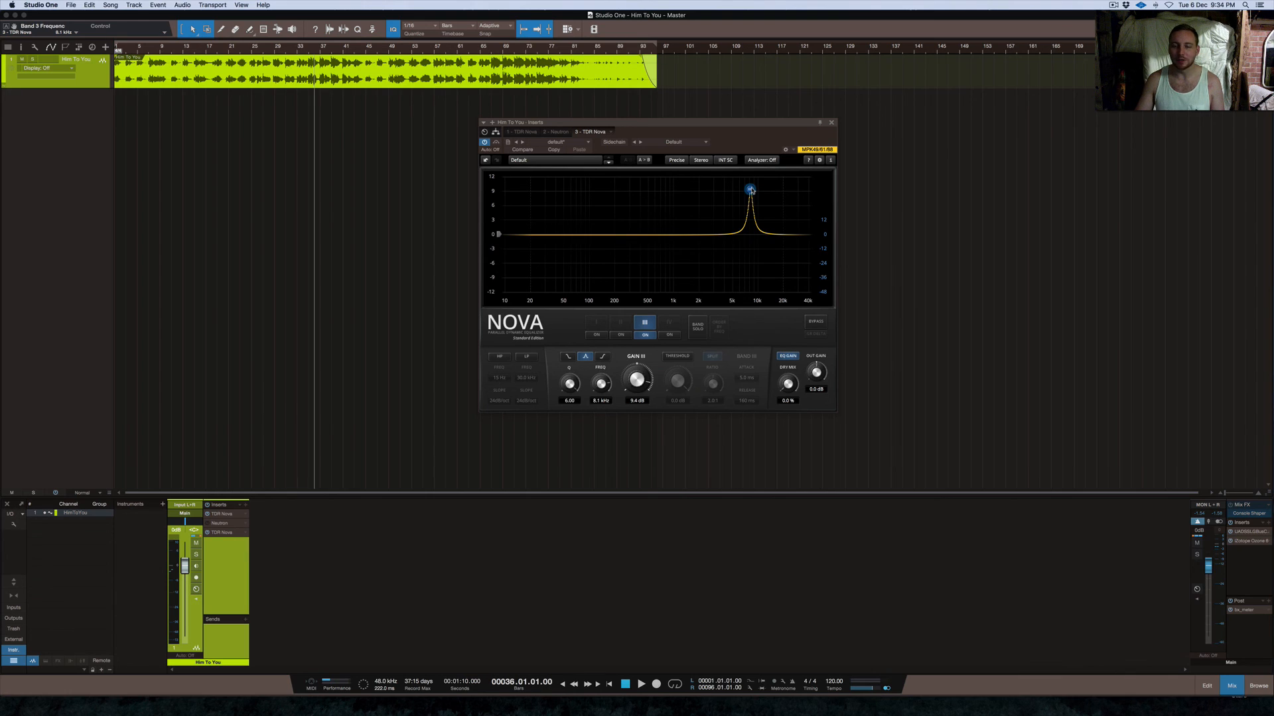
Sweep the narrow band III boost up to about 11.4 kHz, holding its gain at 9.4 dB
{"action": "left_click_drag", "start_coordinate": [750, 191], "coordinate": [761, 190]}
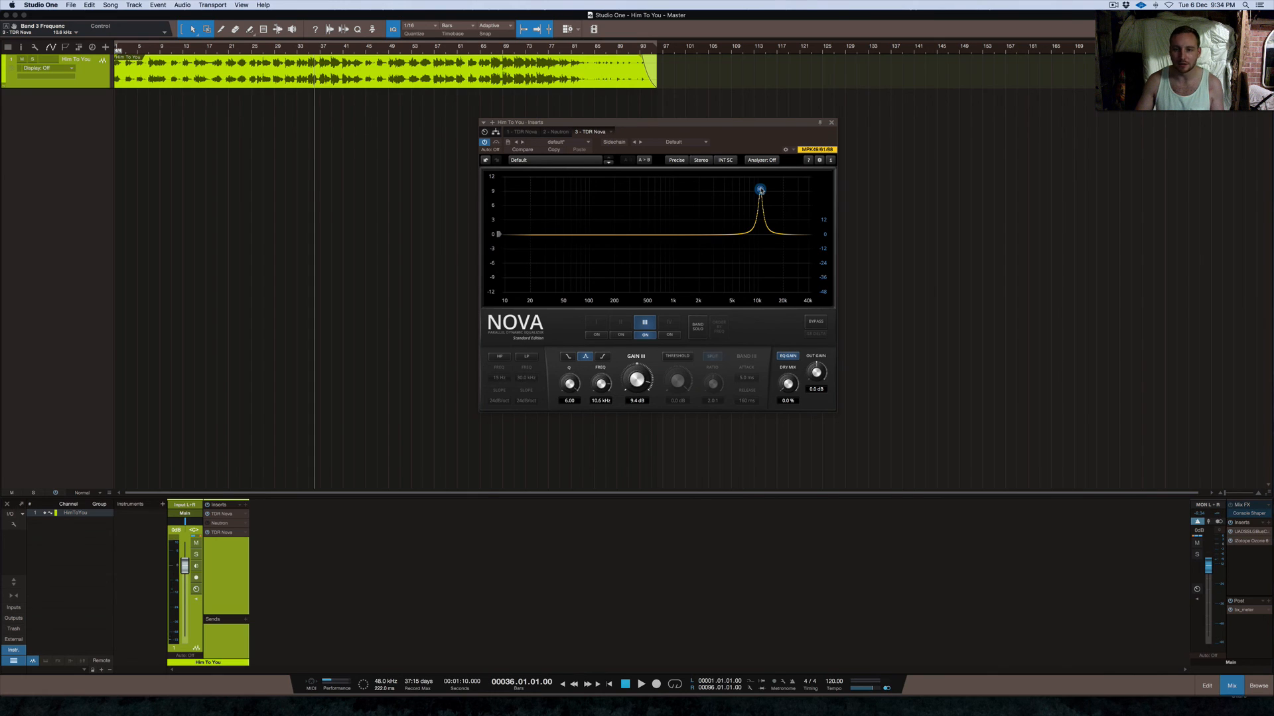
{"action": "left_click", "coordinate": [761, 190]}
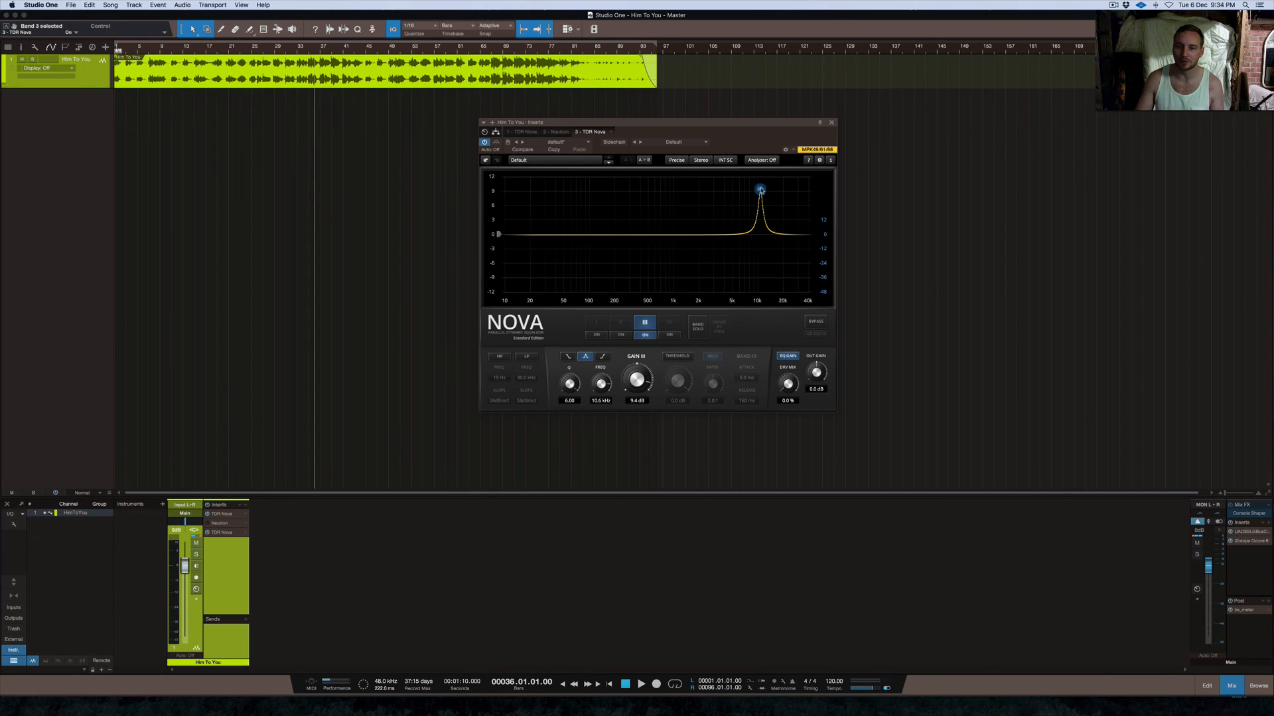
{"action": "left_click_drag", "start_coordinate": [761, 190], "coordinate": [763, 190]}
Open the vocal channel's first TDR Nova insert in place of the third one and set band III's gain to 0.0 dB
{"action": "double_click", "coordinate": [219, 514]}
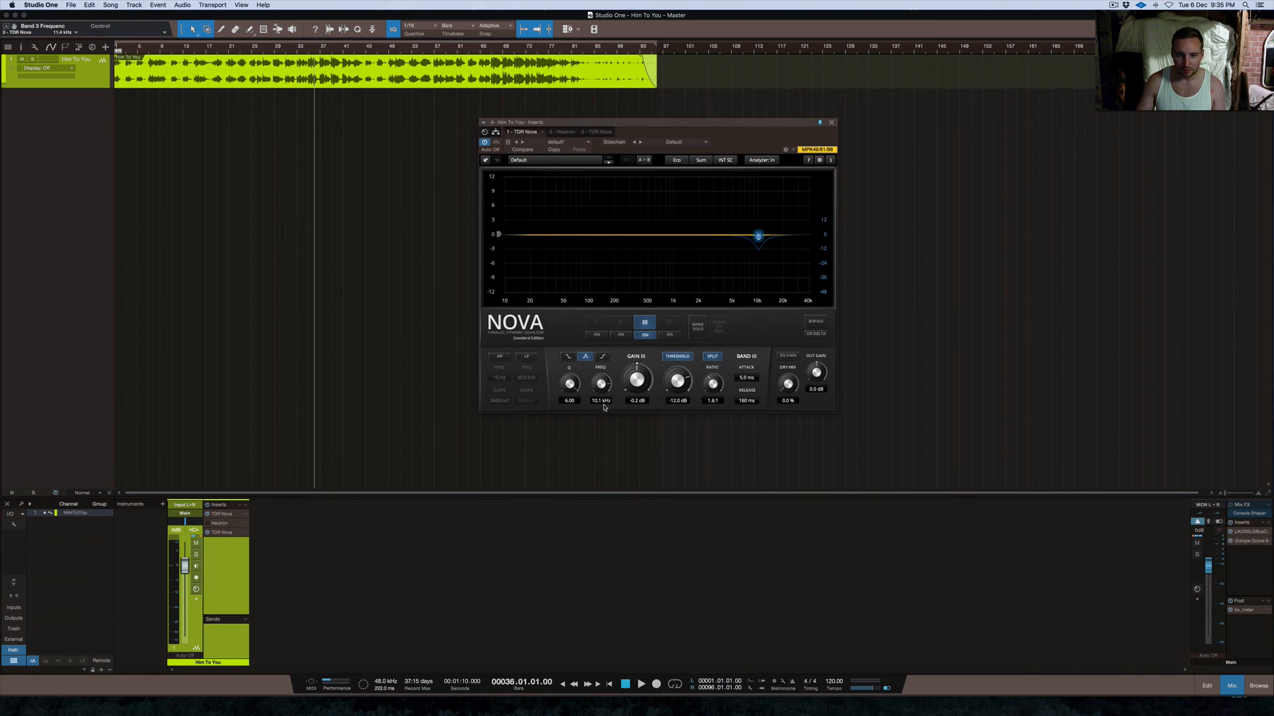
{"action": "left_click", "coordinate": [831, 123]}
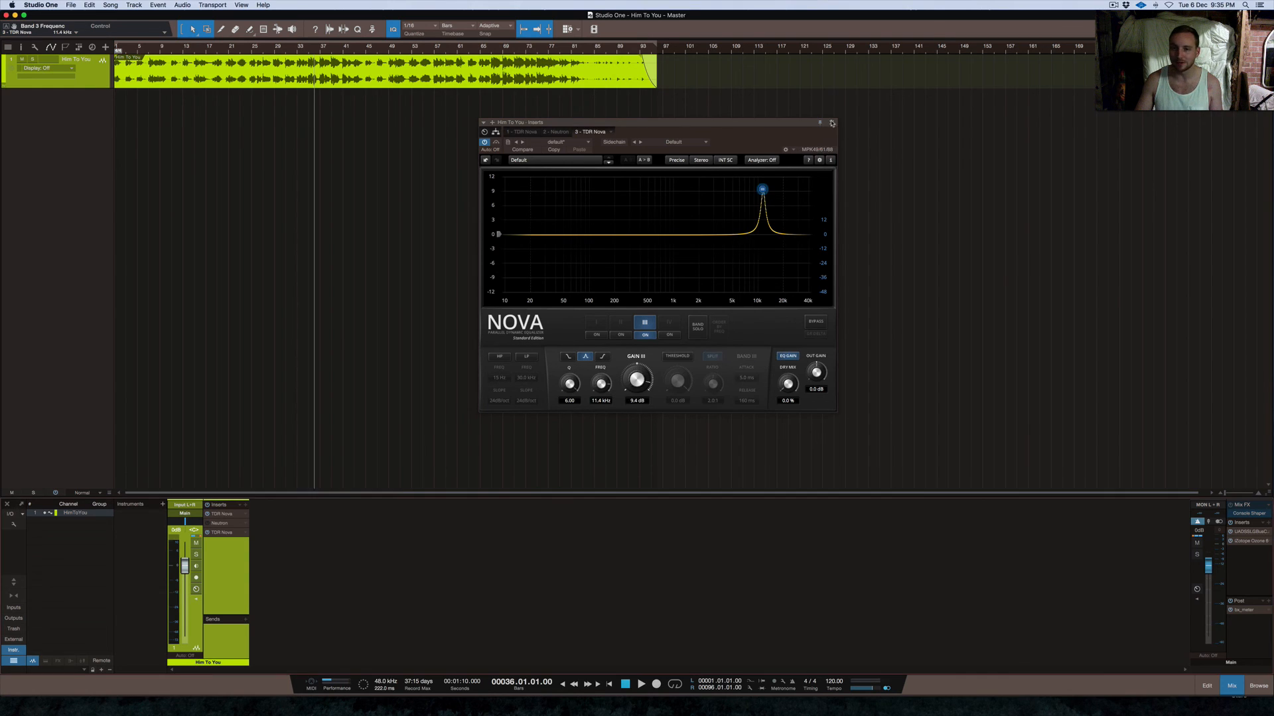
{"action": "left_click", "coordinate": [831, 123]}
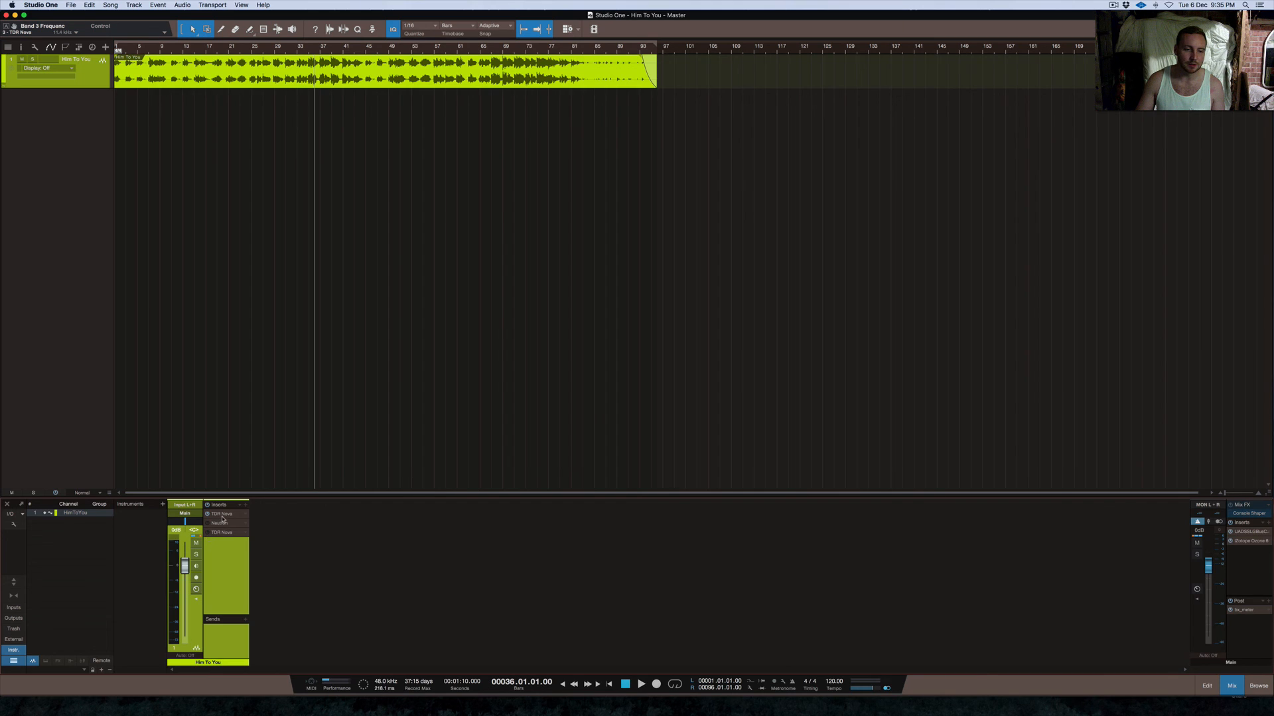
{"action": "left_click", "coordinate": [223, 515]}
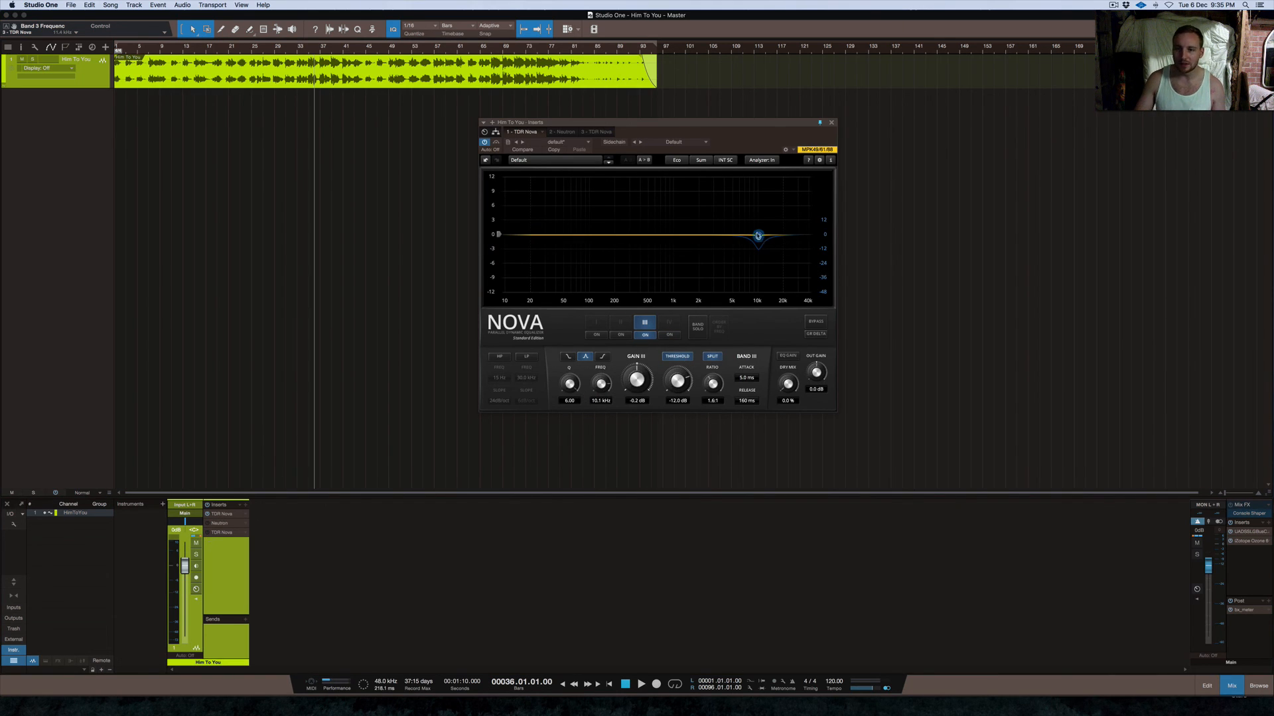
{"action": "left_click", "coordinate": [758, 237]}
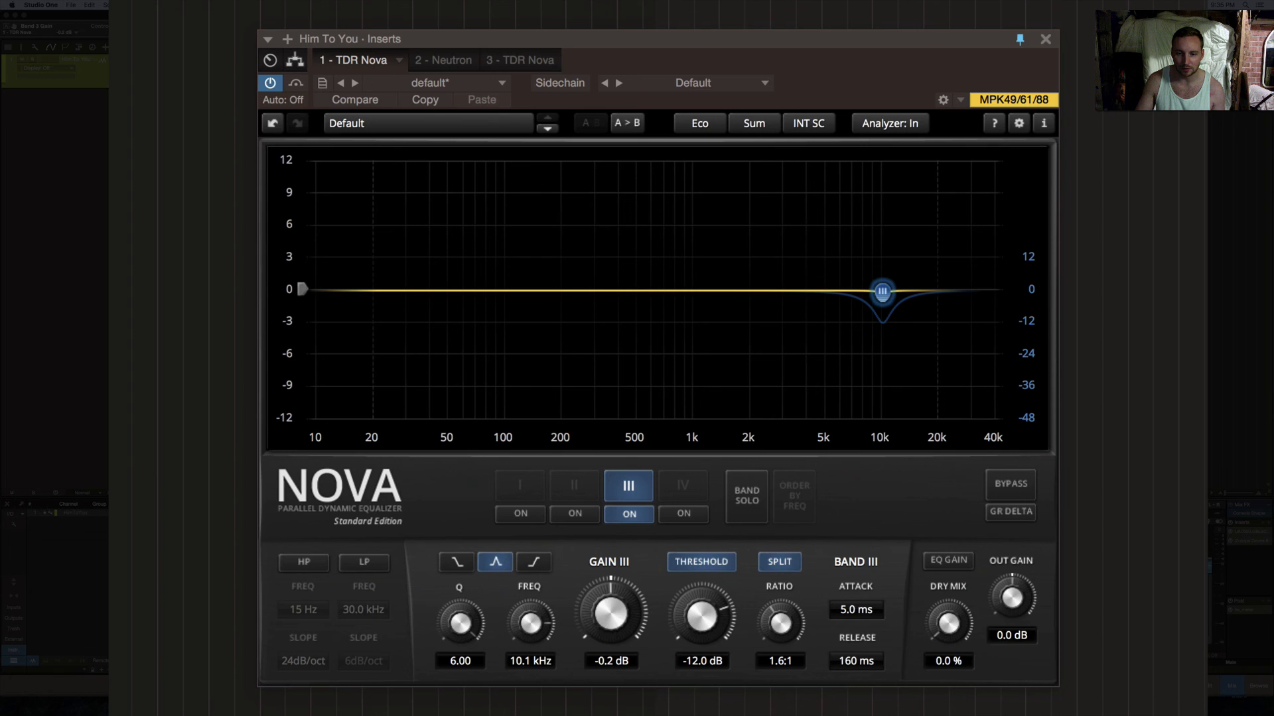
{"action": "left_click_drag", "start_coordinate": [627, 586], "coordinate": [628, 584]}
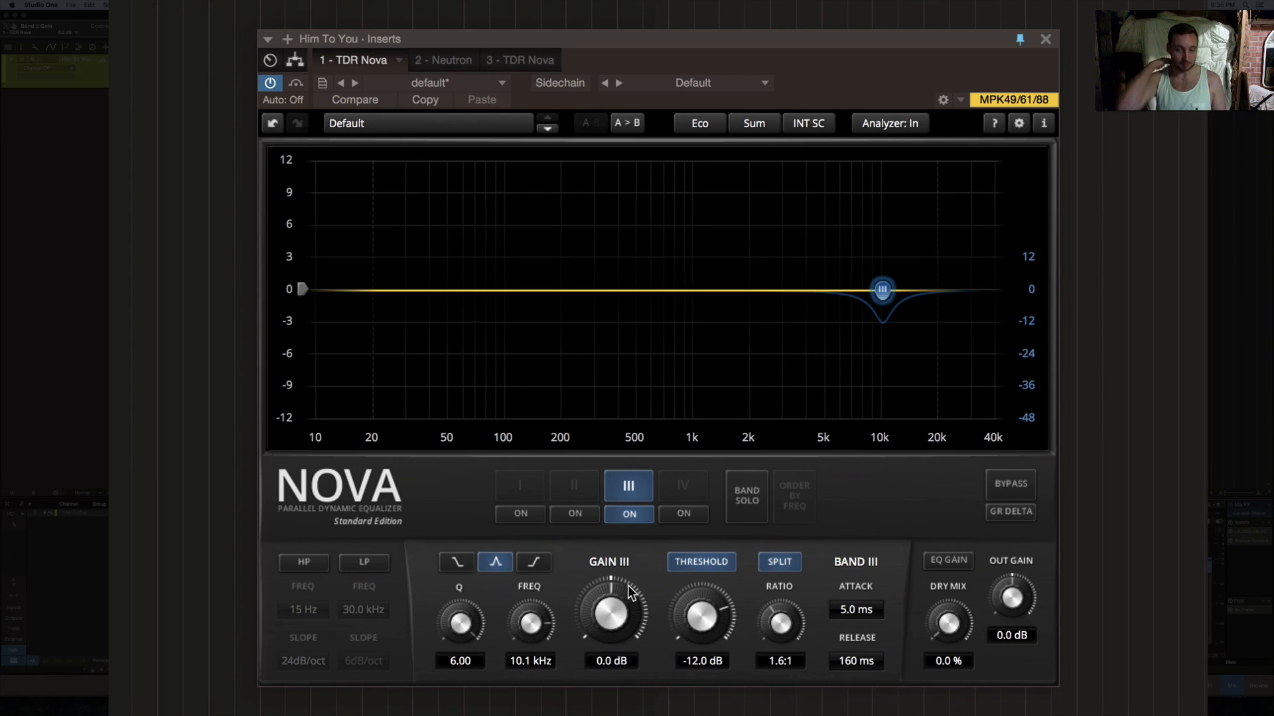
Compare band III with its threshold on and off, trying a static gain of -3.5 dB while the threshold is disabled
{"action": "left_click", "coordinate": [698, 563]}
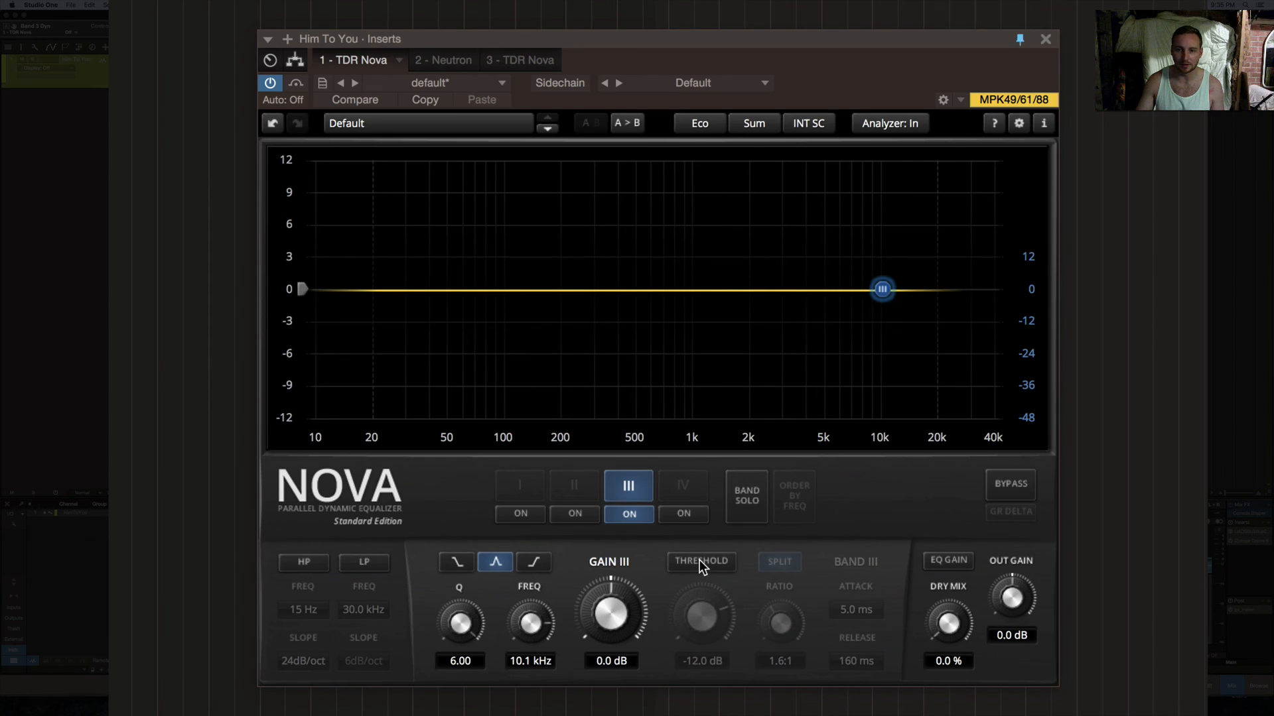
{"action": "left_click", "coordinate": [699, 560]}
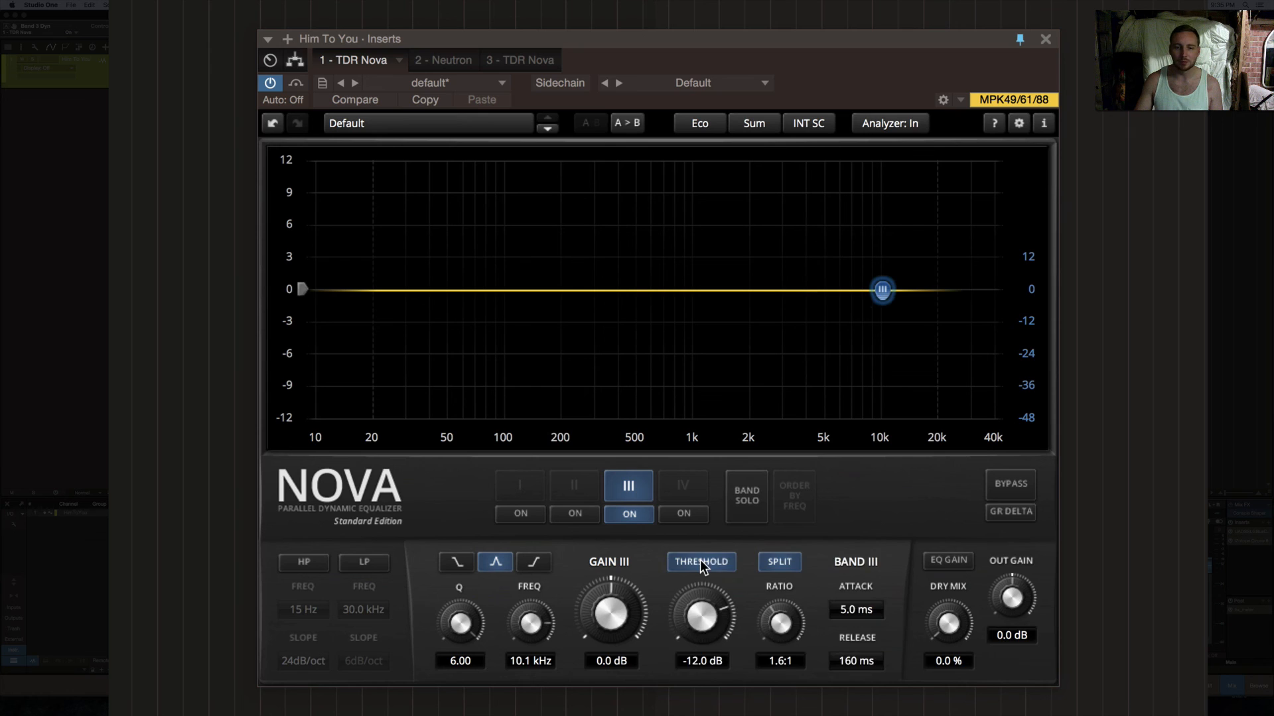
{"action": "left_click", "coordinate": [722, 555]}
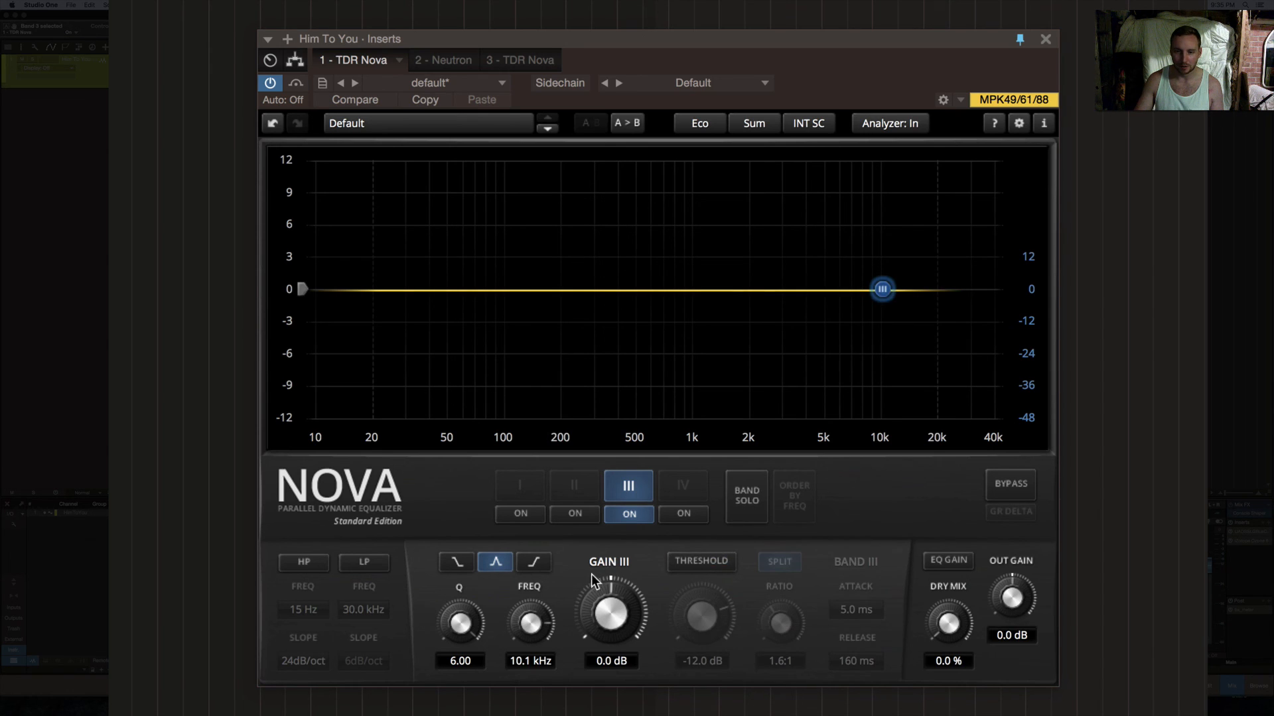
{"action": "left_click_drag", "start_coordinate": [582, 603], "coordinate": [583, 625]}
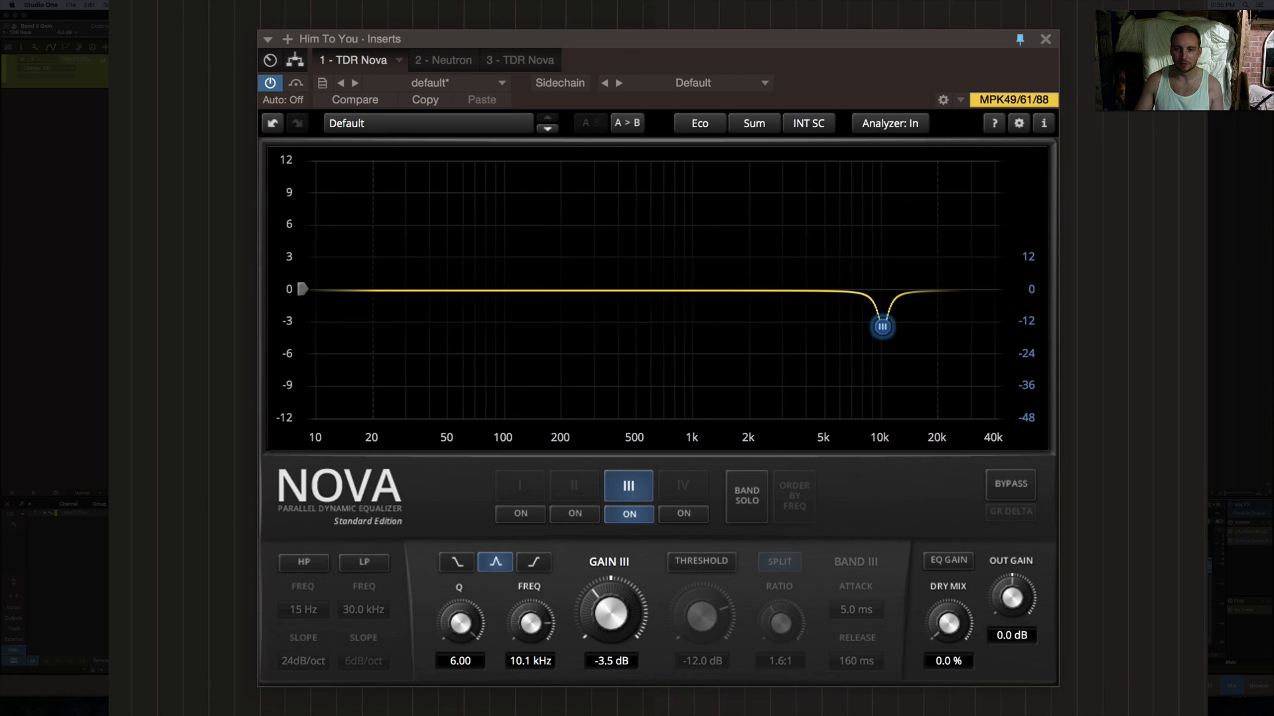
{"action": "double_click", "coordinate": [605, 597]}
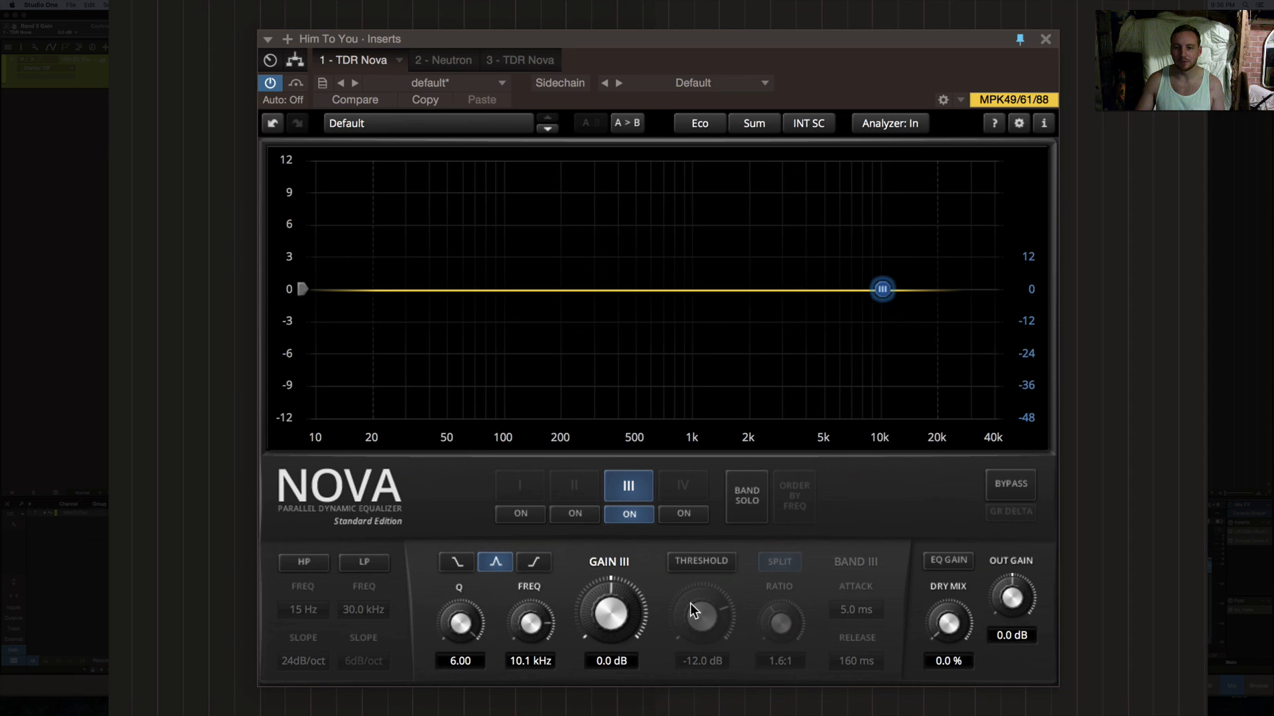
{"action": "left_click", "coordinate": [704, 561]}
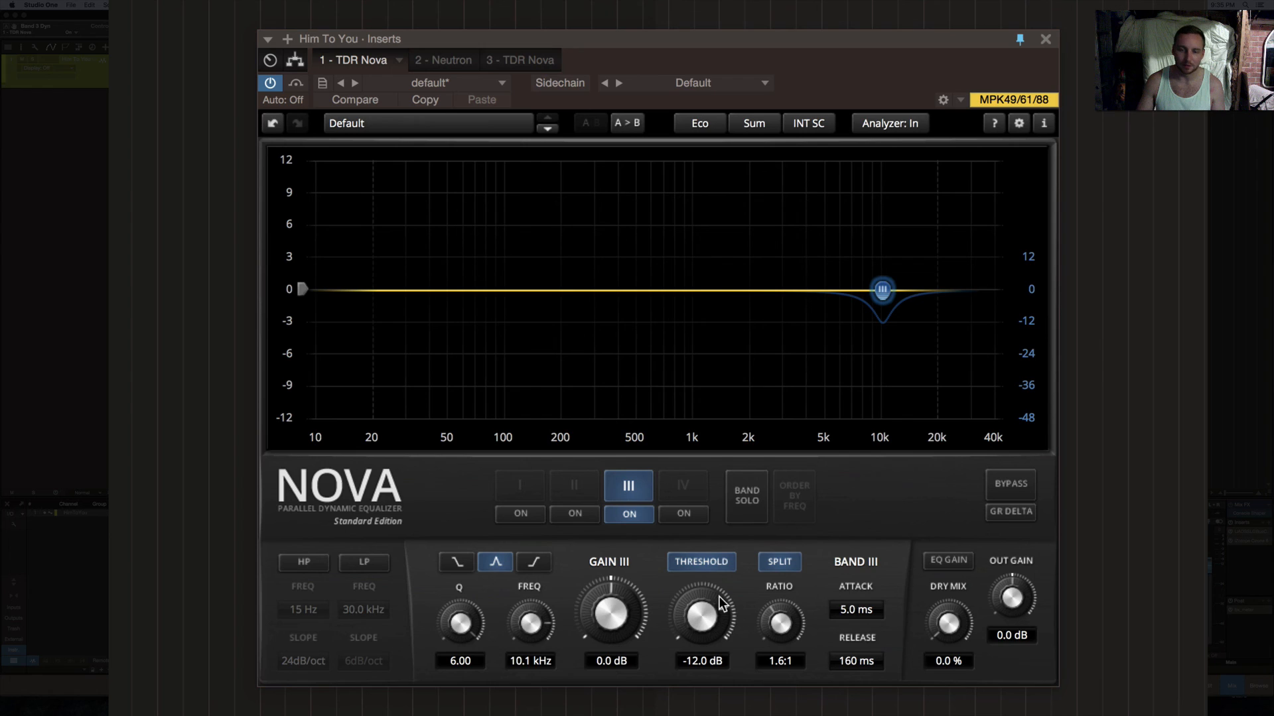
{"action": "left_click", "coordinate": [711, 563]}
{"action": "left_click", "coordinate": [711, 562]}
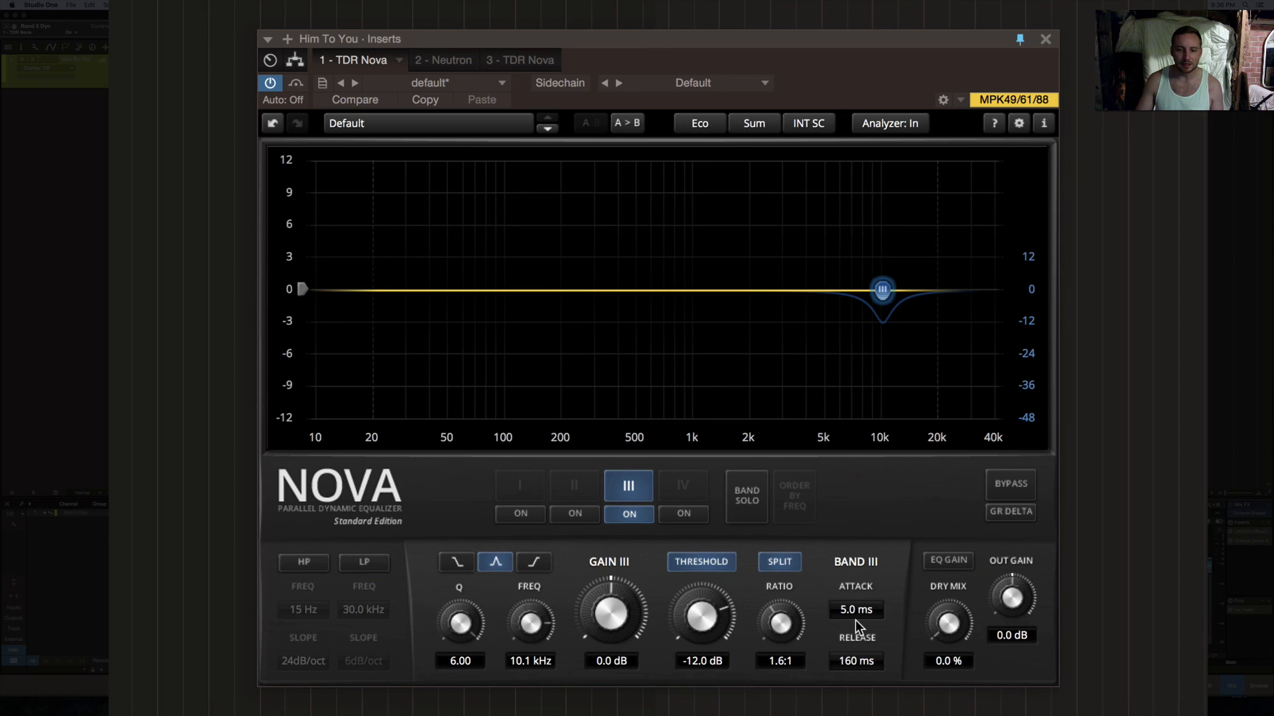
Shorten band III's attack to 0.32 ms and its release to 20 ms, playing a short bit of the vocal in between
{"action": "left_click_drag", "start_coordinate": [845, 613], "coordinate": [845, 654]}
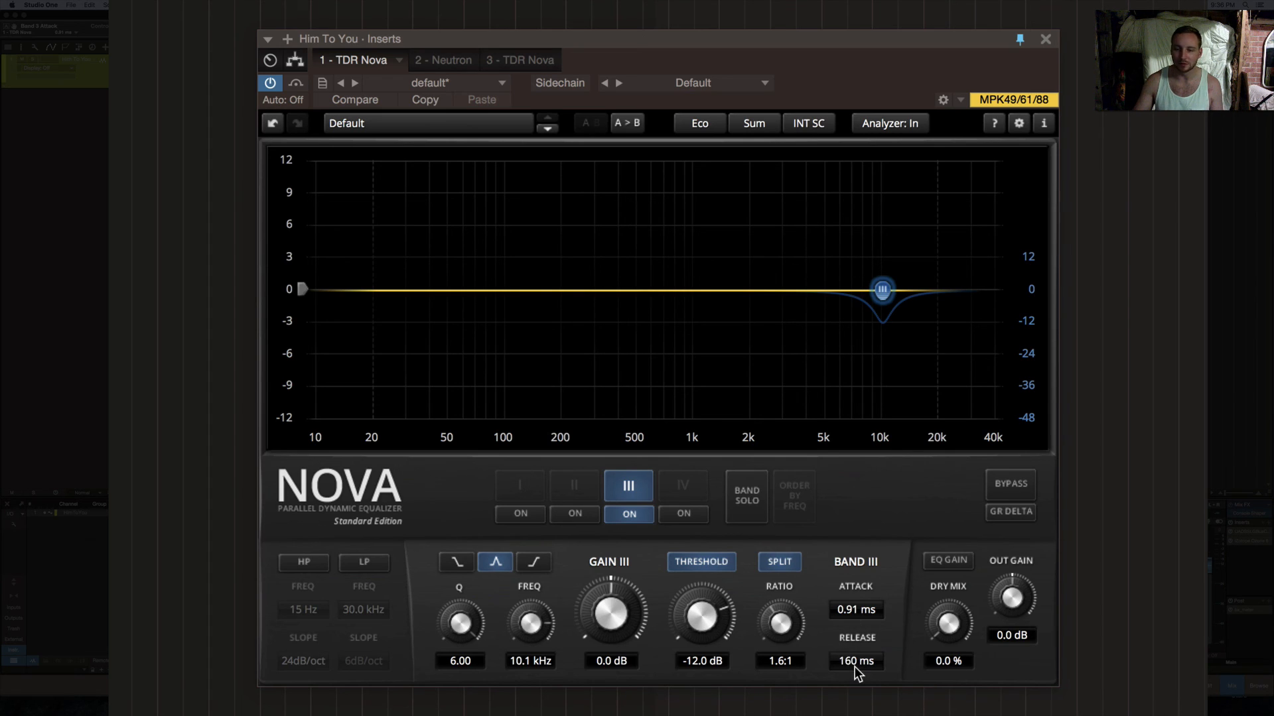
{"action": "left_click_drag", "start_coordinate": [855, 666], "coordinate": [855, 680]}
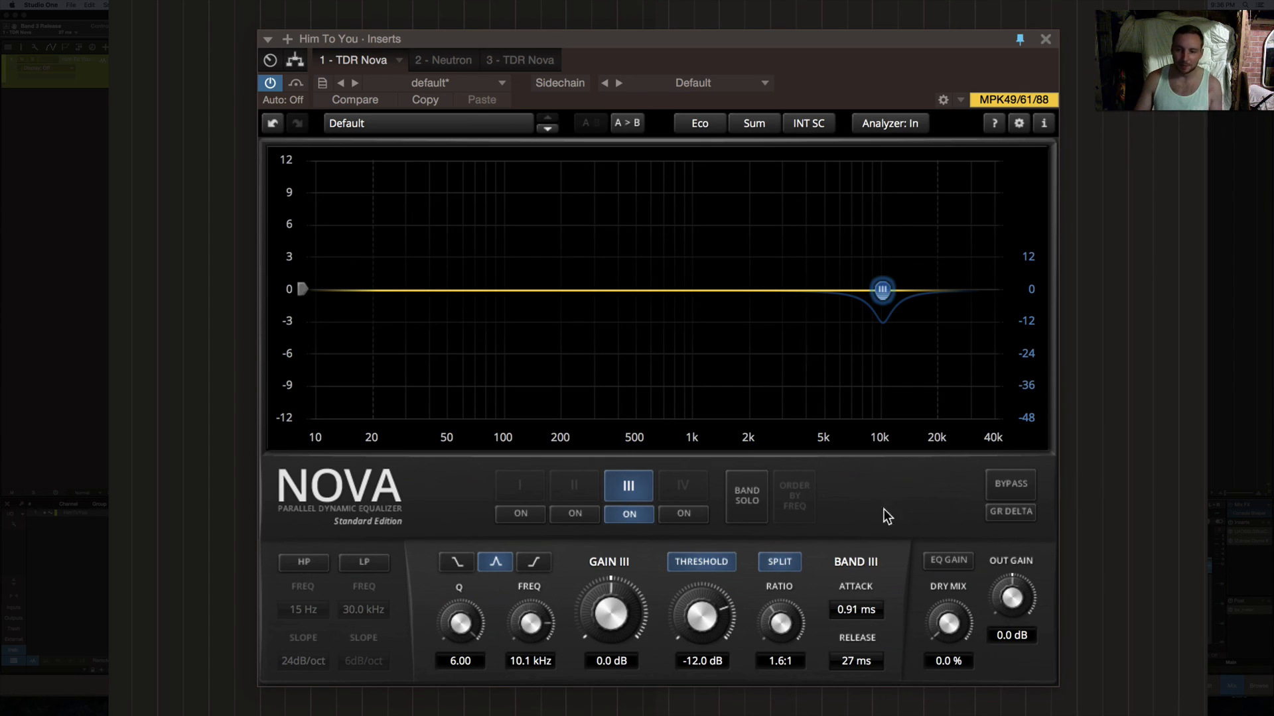
{"action": "key", "text": "space"}
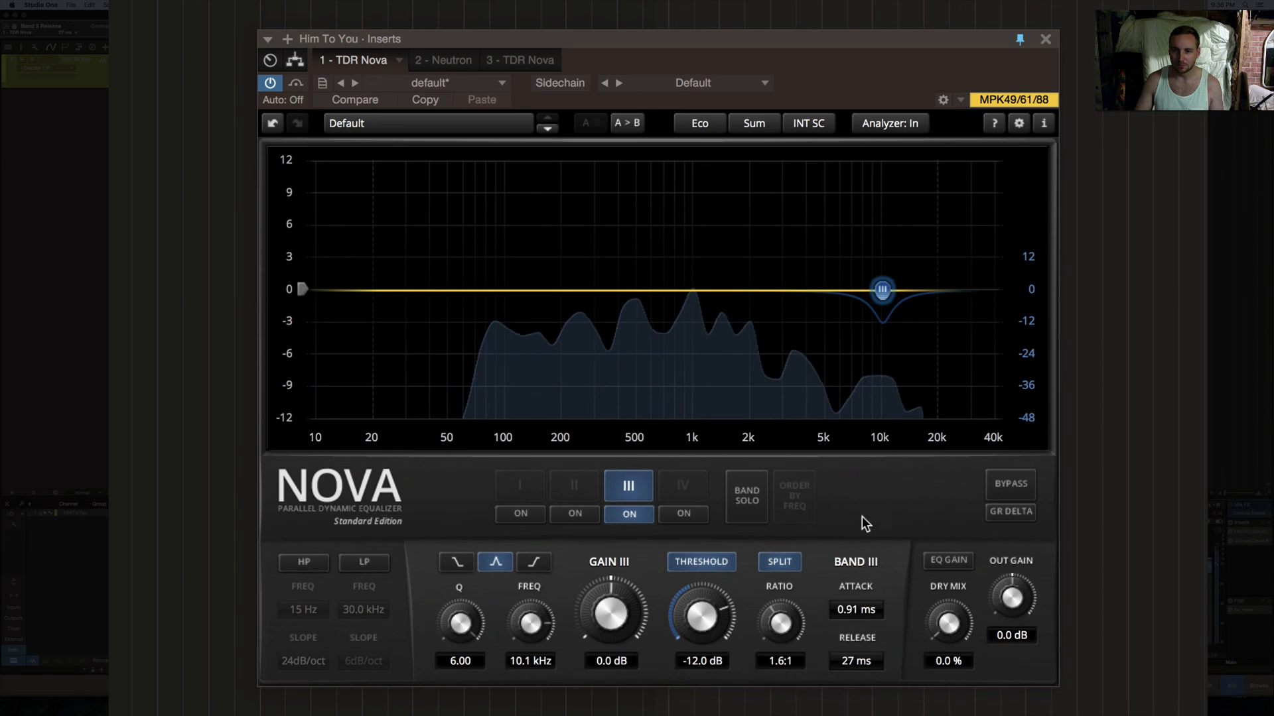
{"action": "left_click_drag", "start_coordinate": [846, 613], "coordinate": [846, 643]}
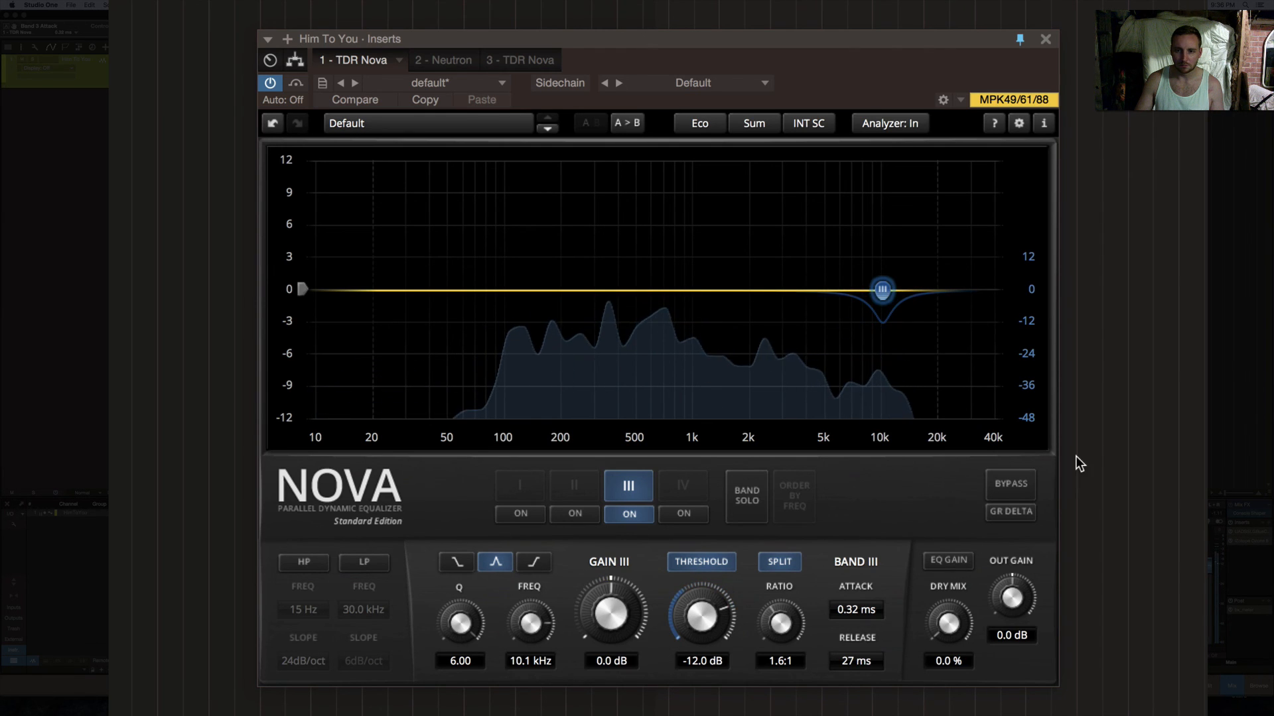
{"action": "key", "text": "space"}
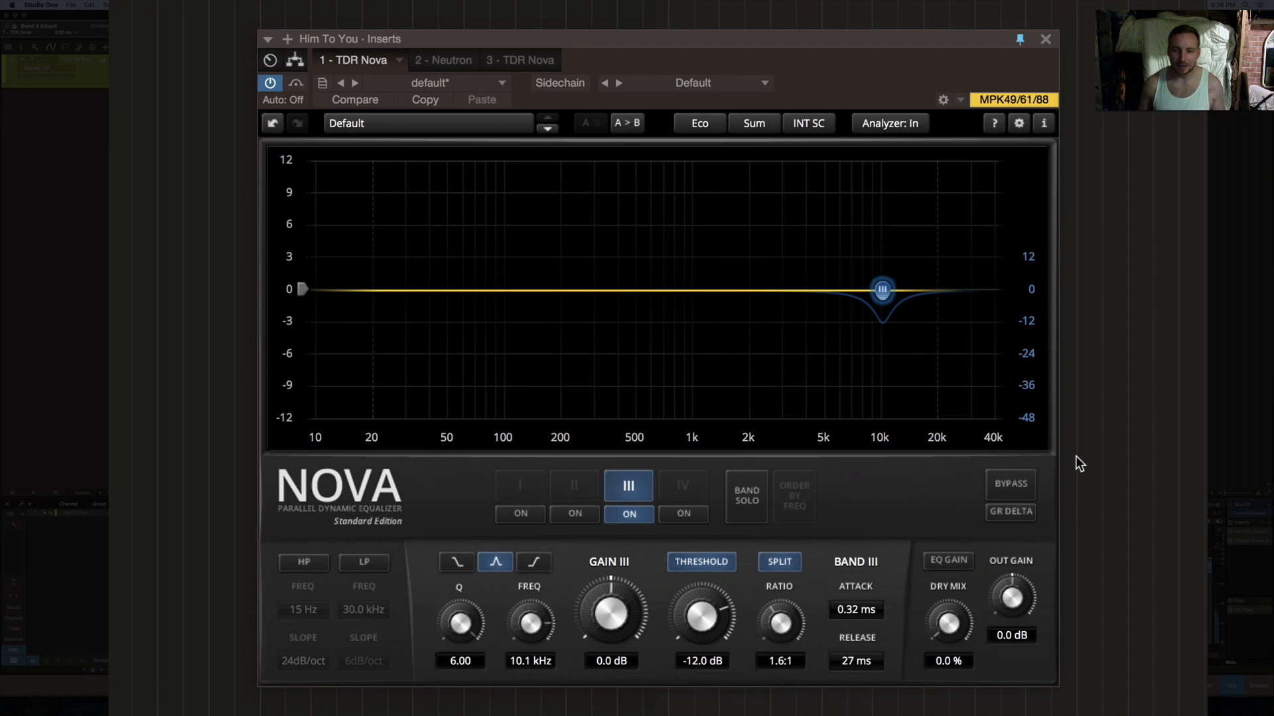
{"action": "left_click_drag", "start_coordinate": [854, 664], "coordinate": [853, 673]}
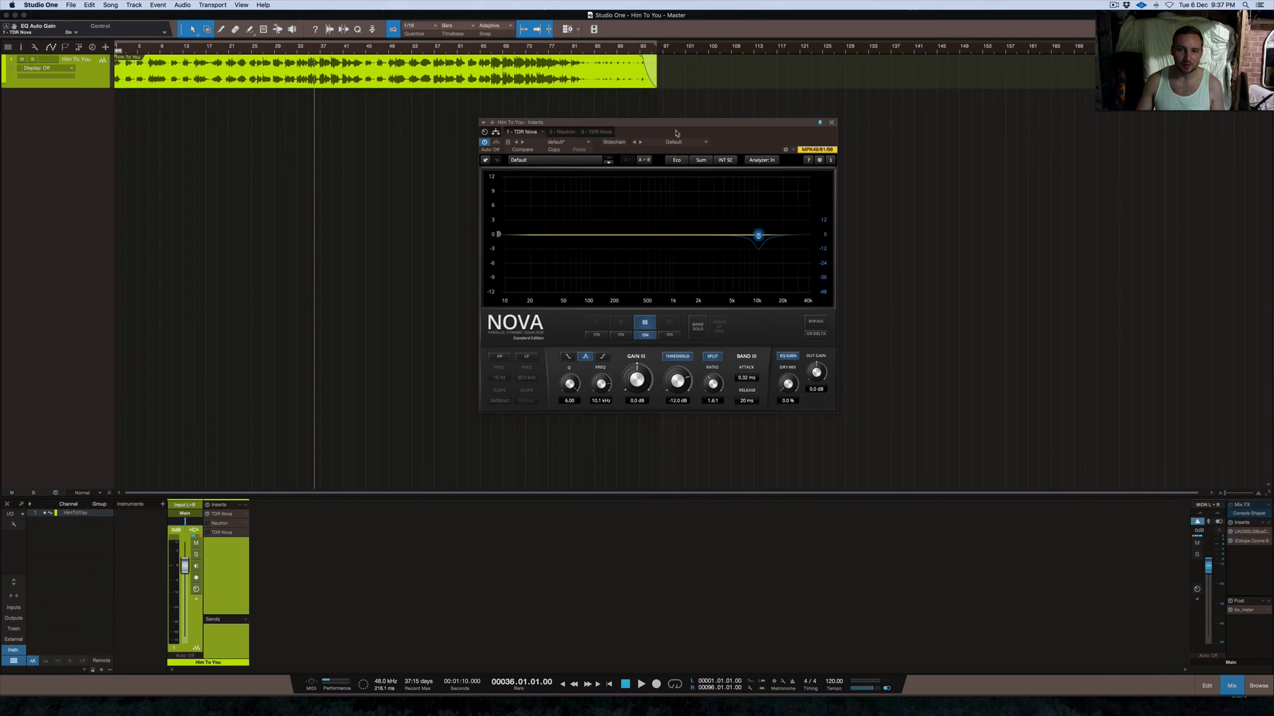
Switch to Firefox, examine the TDR Nova product page's description and free download options, and close the browser window
{"action": "mouse_move", "coordinate": [676, 124]}
{"action": "left_mouse_down"}
{"action": "mouse_move", "coordinate": [678, 144]}
{"action": "mouse_move", "coordinate": [668, 138]}
{"action": "left_mouse_up"}
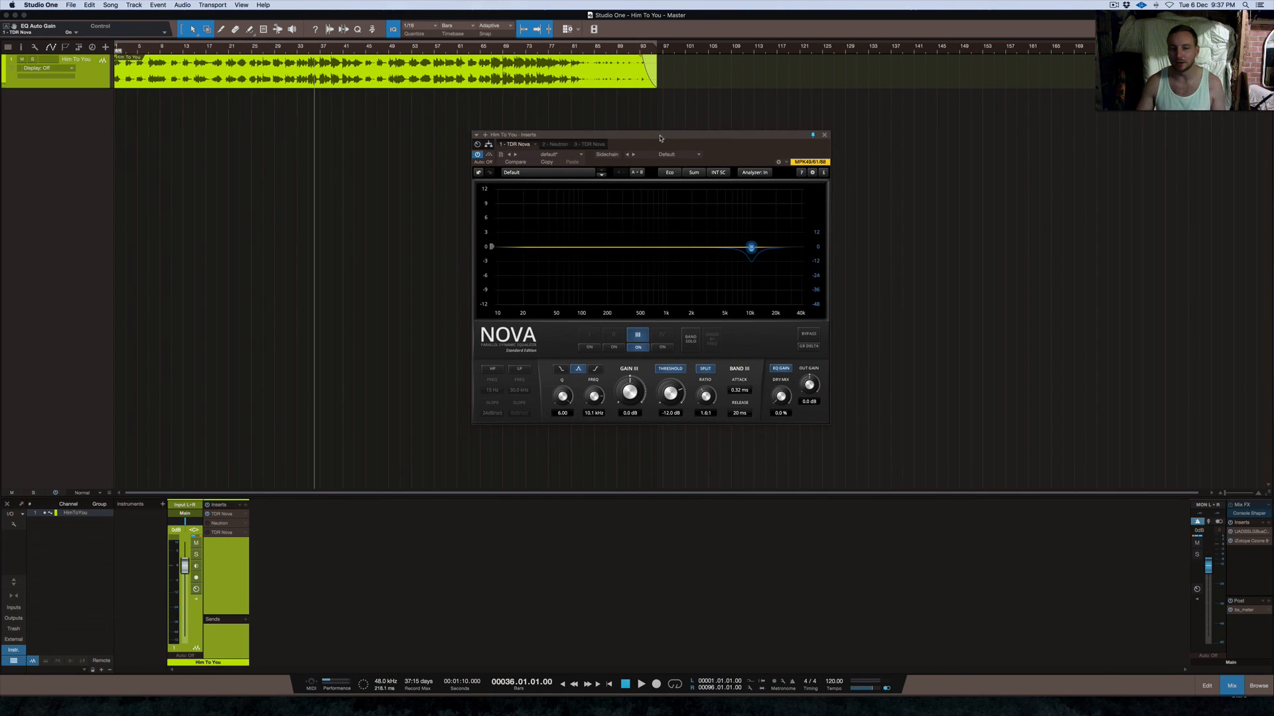
{"action": "mouse_move", "coordinate": [534, 713]}
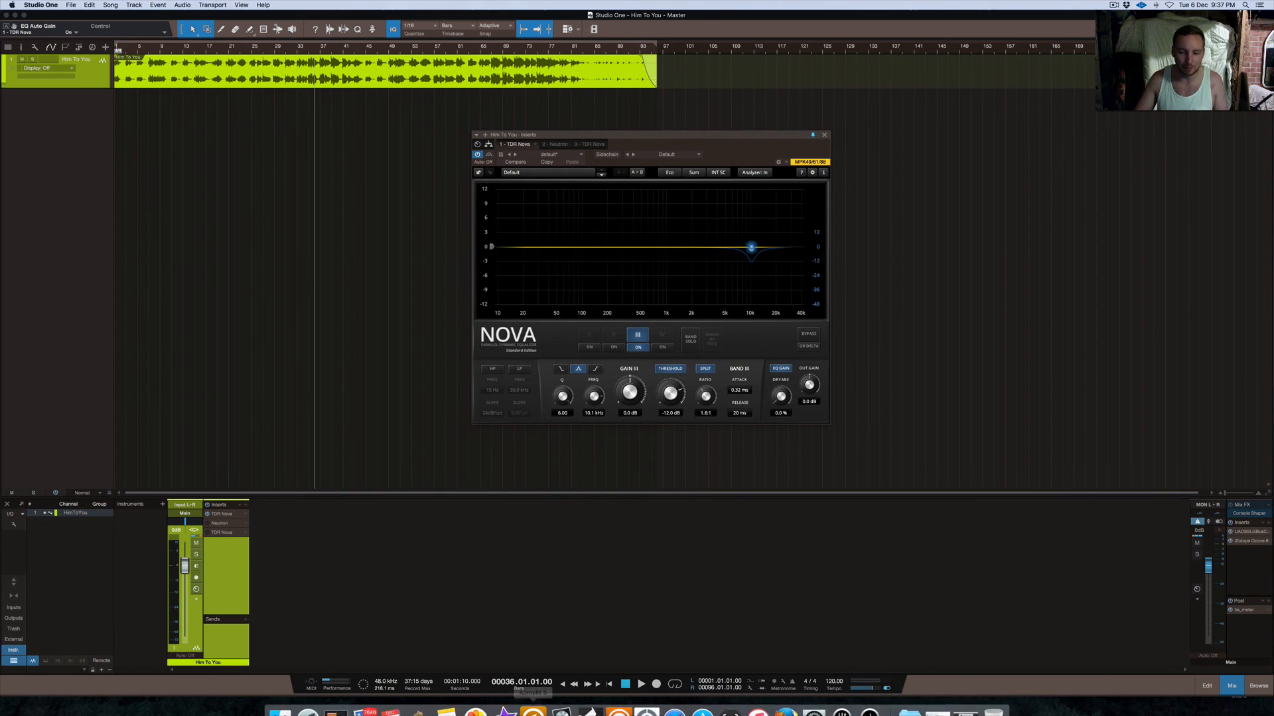
{"action": "left_click", "coordinate": [968, 705]}
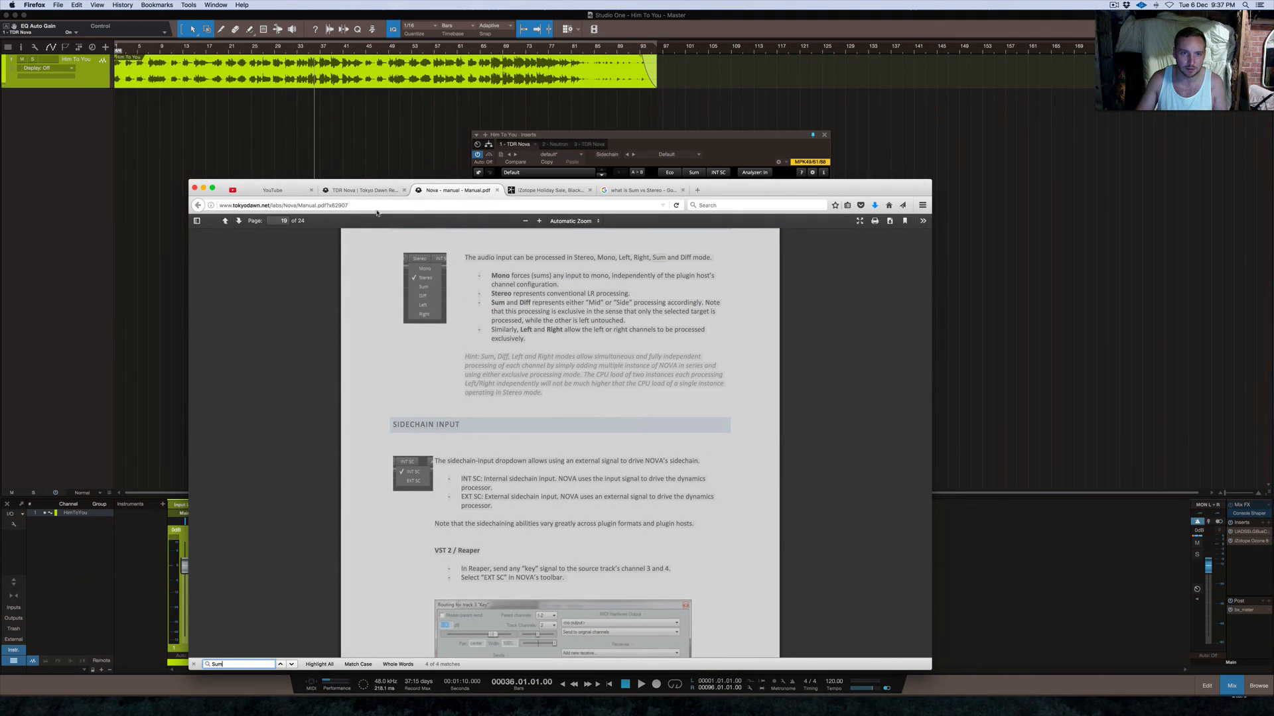
{"action": "left_click", "coordinate": [384, 192]}
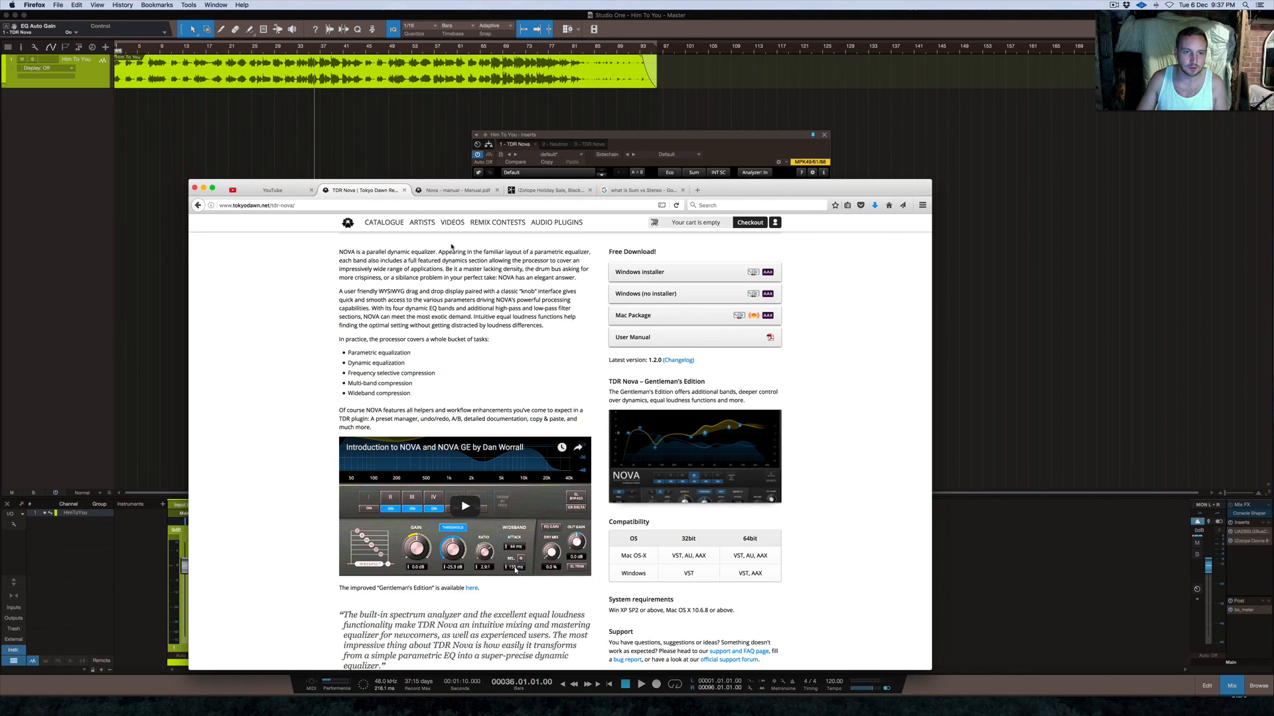
{"action": "scroll", "coordinate": [501, 335], "scroll_direction": "up", "scroll_amount": 6}
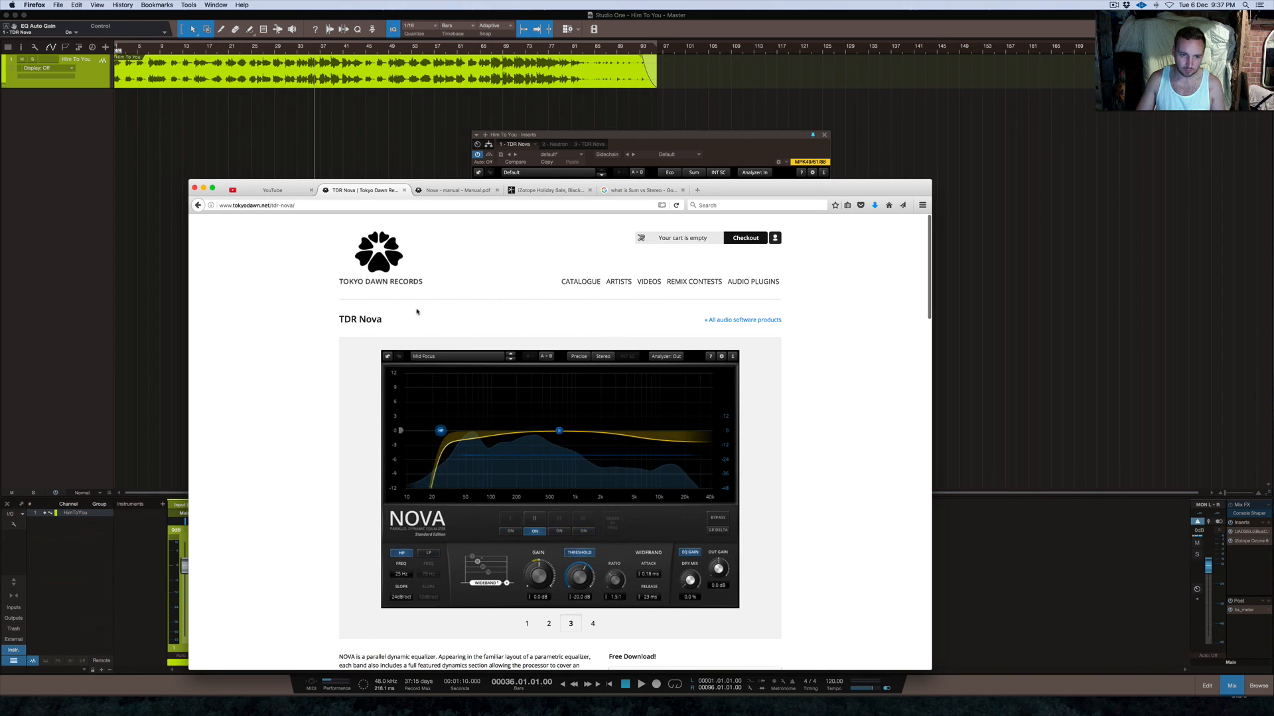
{"action": "scroll", "coordinate": [635, 401], "scroll_direction": "down", "scroll_amount": 3}
{"action": "scroll", "coordinate": [636, 401], "scroll_direction": "up", "scroll_amount": 3}
{"action": "scroll", "coordinate": [595, 369], "scroll_direction": "down", "scroll_amount": 2}
{"action": "scroll", "coordinate": [595, 369], "scroll_direction": "down", "scroll_amount": 6}
{"action": "scroll", "coordinate": [591, 372], "scroll_direction": "up", "scroll_amount": 3}
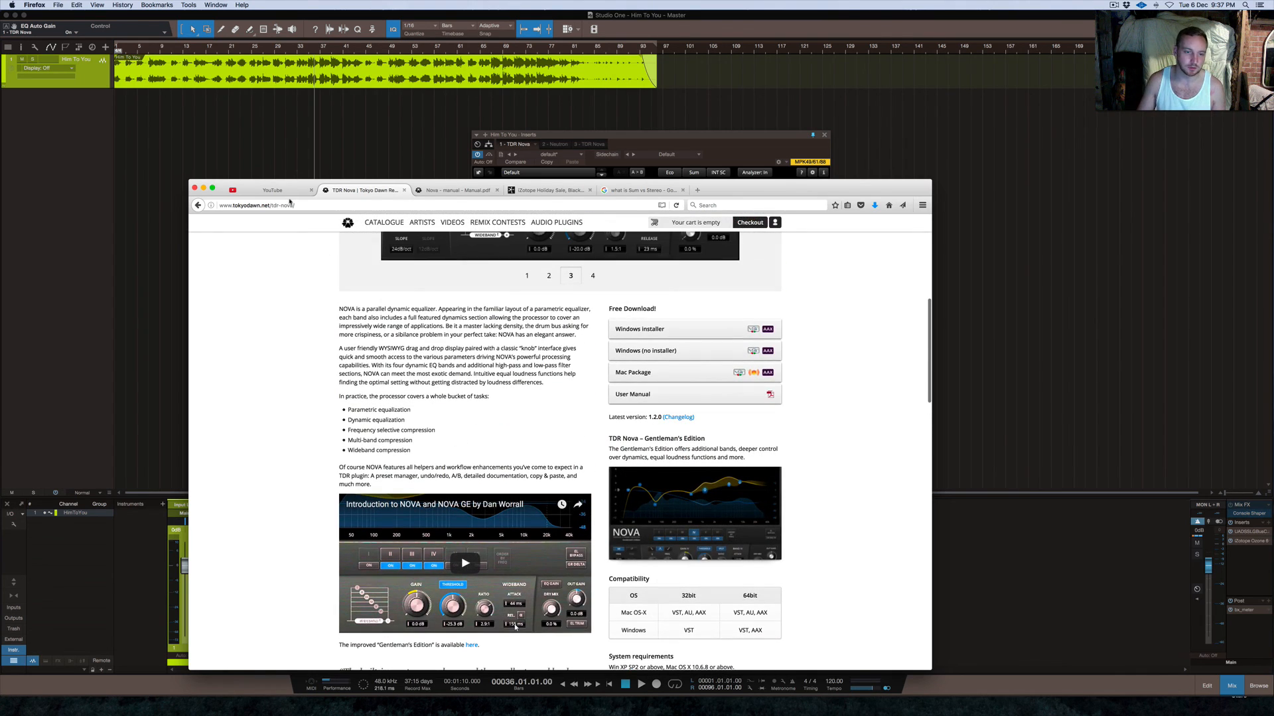
{"action": "left_click", "coordinate": [204, 188]}
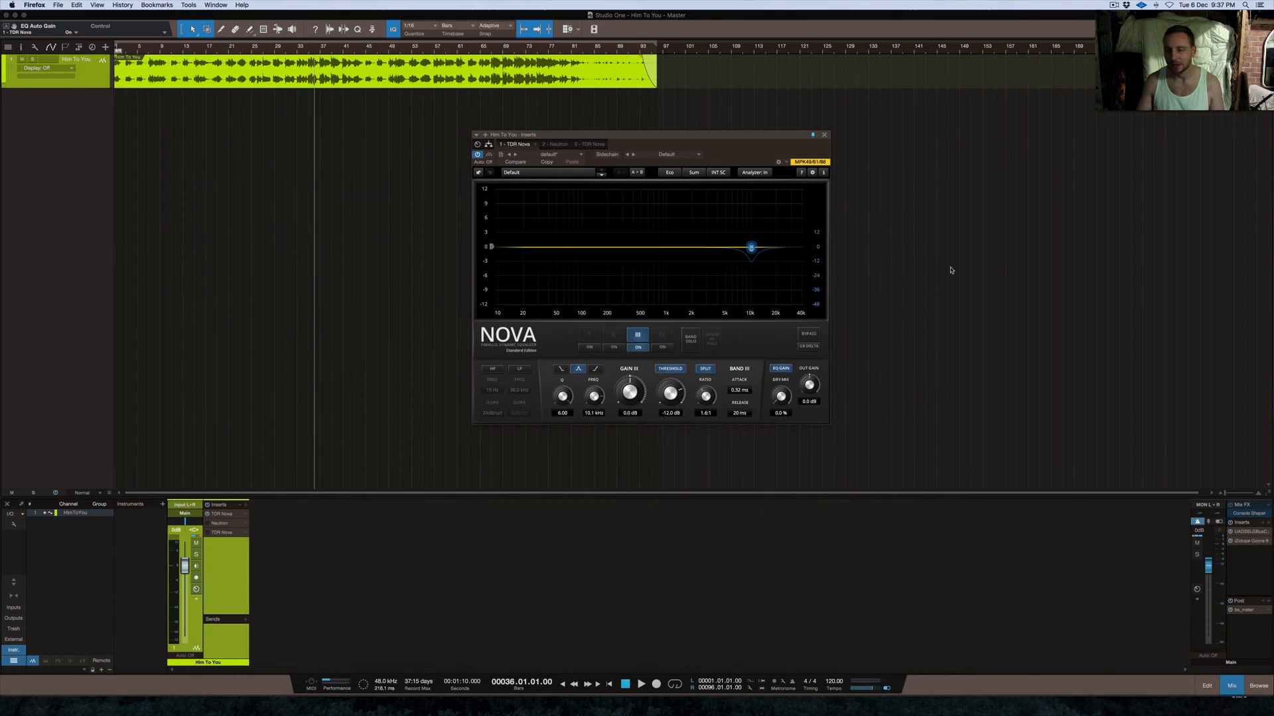